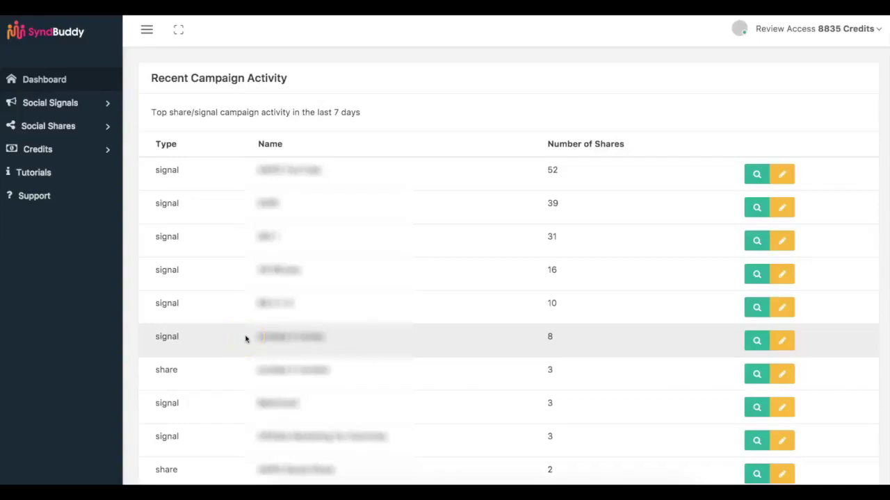
Open a new tab showing the Google start page with an empty search box and shortcut tiles
{"action": "left_click", "coordinate": [189, 175]}
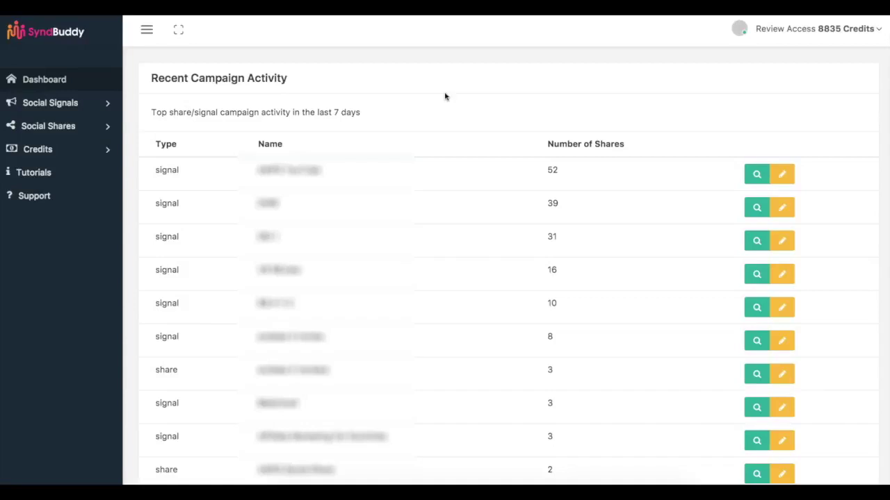
{"action": "left_click", "coordinate": [490, 68]}
{"action": "left_click", "coordinate": [493, 63]}
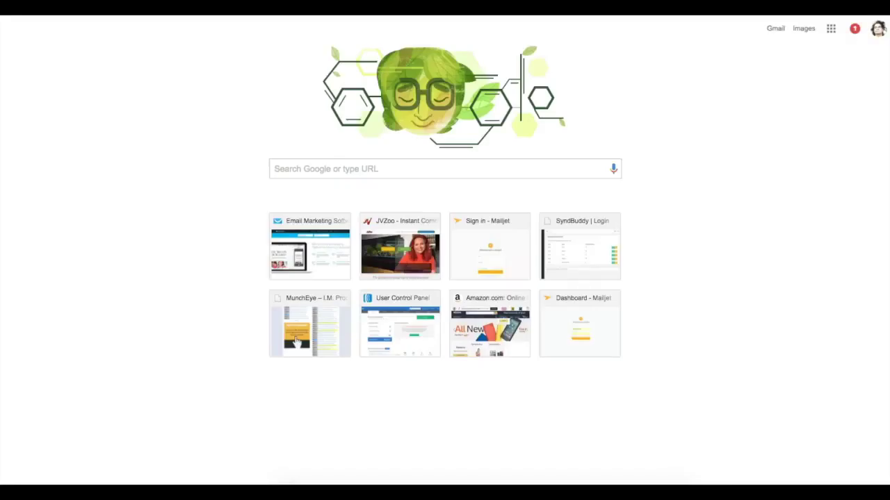
Search Google for 'roku 3 review' using the autocomplete suggestion
{"action": "type", "text": "roku"}
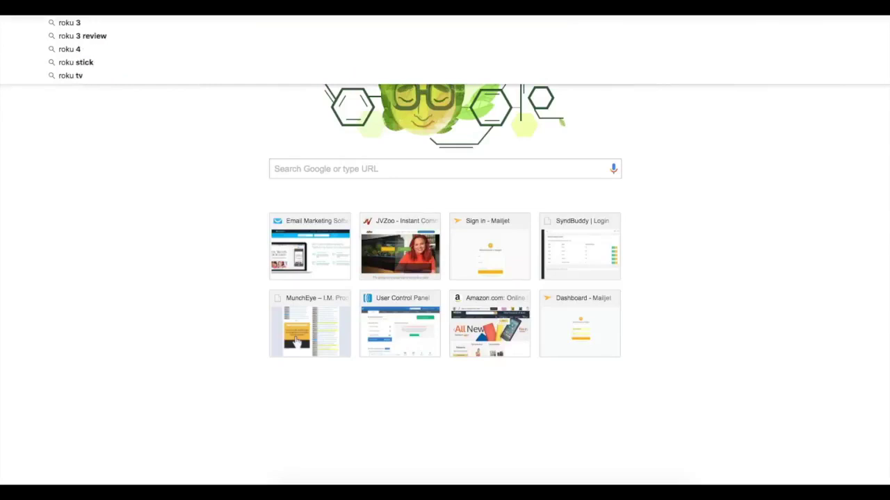
{"action": "key", "text": "Down"}
{"action": "key", "text": "Down"}
{"action": "key", "text": "Return"}
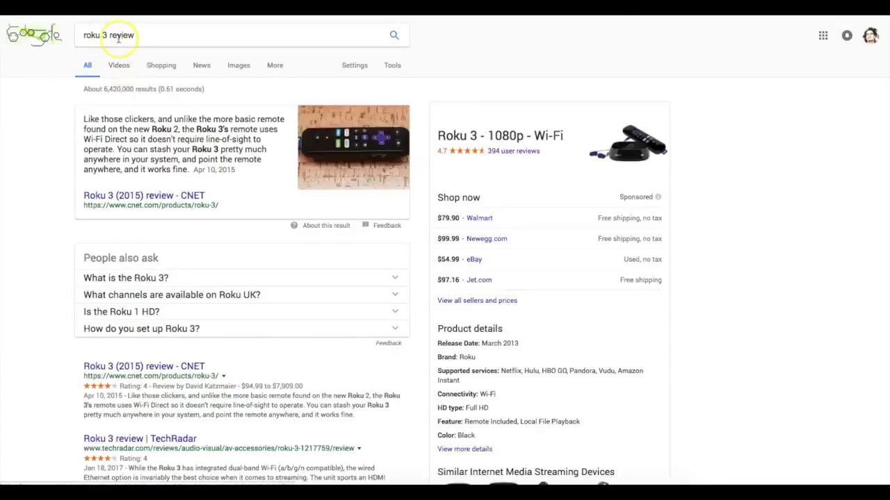
Change the query to 'roku 3 reviews' and open the related search 'roku 3 vs roku stick'
{"action": "left_click", "coordinate": [105, 36]}
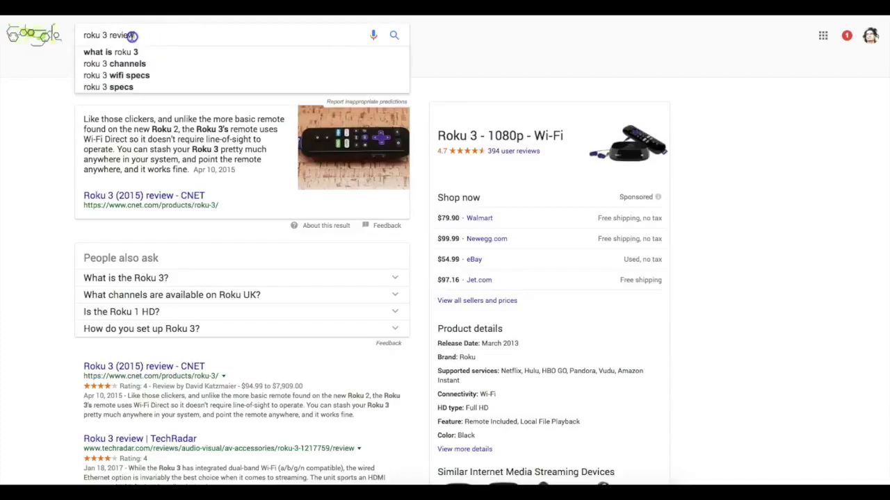
{"action": "left_click", "coordinate": [117, 35]}
{"action": "triple_click", "coordinate": [117, 35]}
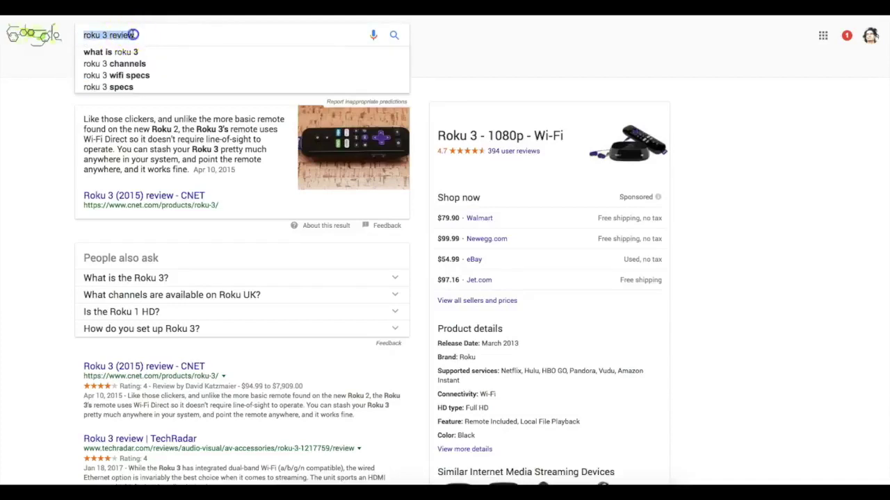
{"action": "left_click", "coordinate": [146, 35]}
{"action": "type", "text": "s"}
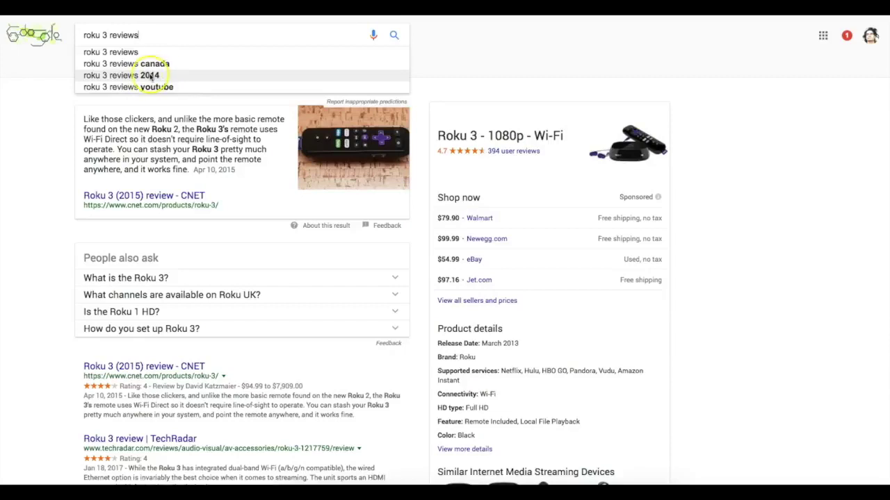
{"action": "left_click", "coordinate": [59, 80]}
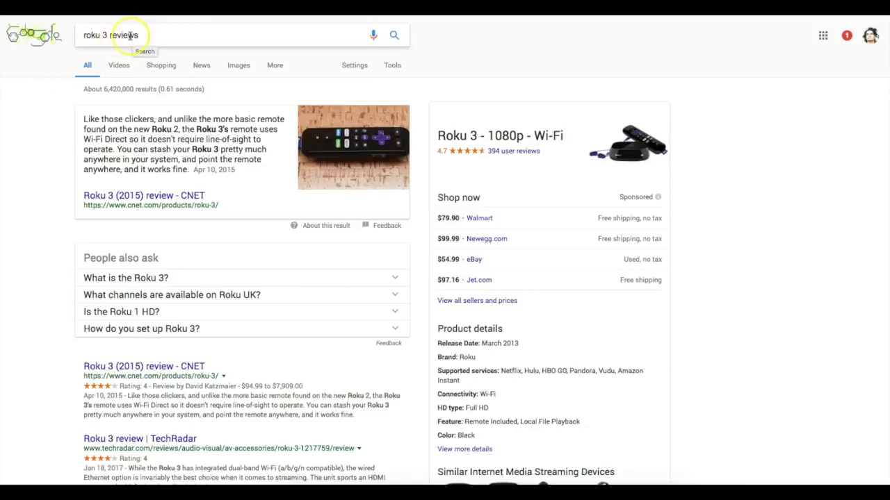
{"action": "scroll", "coordinate": [43, 162], "scroll_direction": "down", "scroll_amount": 10}
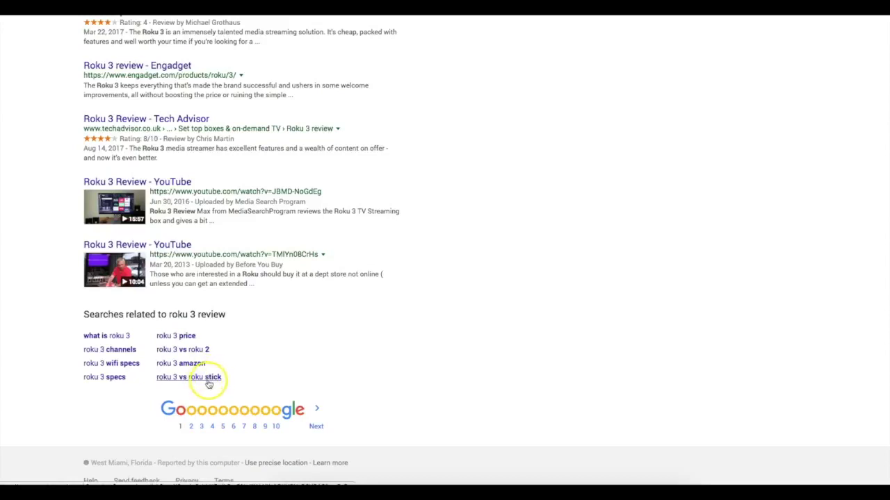
{"action": "left_click", "coordinate": [212, 377]}
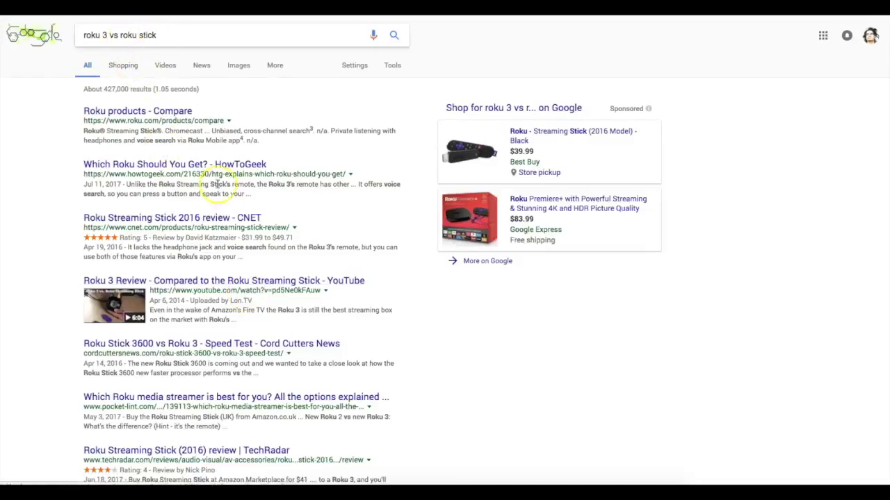
{"action": "scroll", "coordinate": [224, 208], "scroll_direction": "down", "scroll_amount": 7}
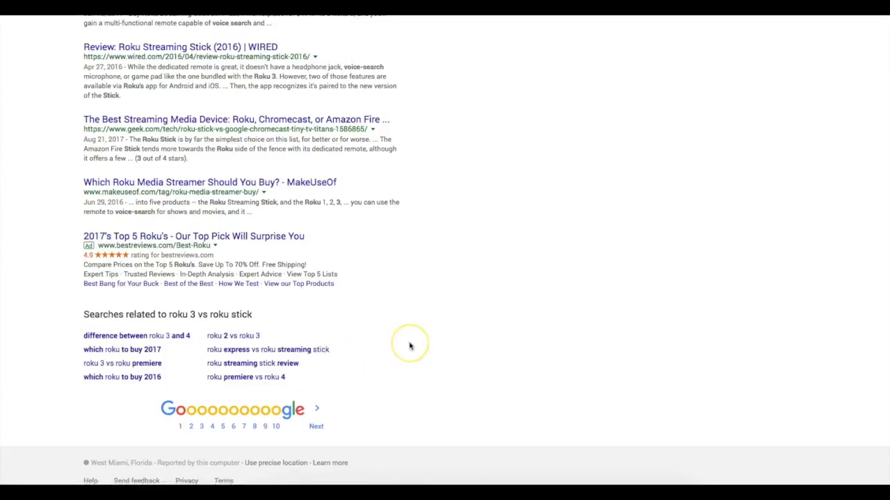
{"action": "scroll", "coordinate": [410, 346], "scroll_direction": "up", "scroll_amount": 4}
{"action": "scroll", "coordinate": [410, 345], "scroll_direction": "down", "scroll_amount": 5}
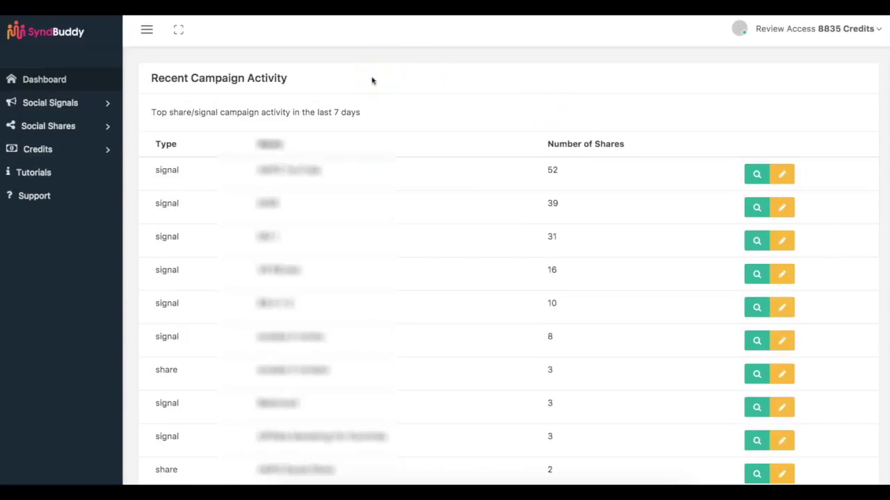
Expand the Social Signals section in the SyndBuddy sidebar
{"action": "left_click", "coordinate": [83, 104]}
Go to My Campaigns and start a new Social Signal campaign
{"action": "left_click", "coordinate": [59, 127]}
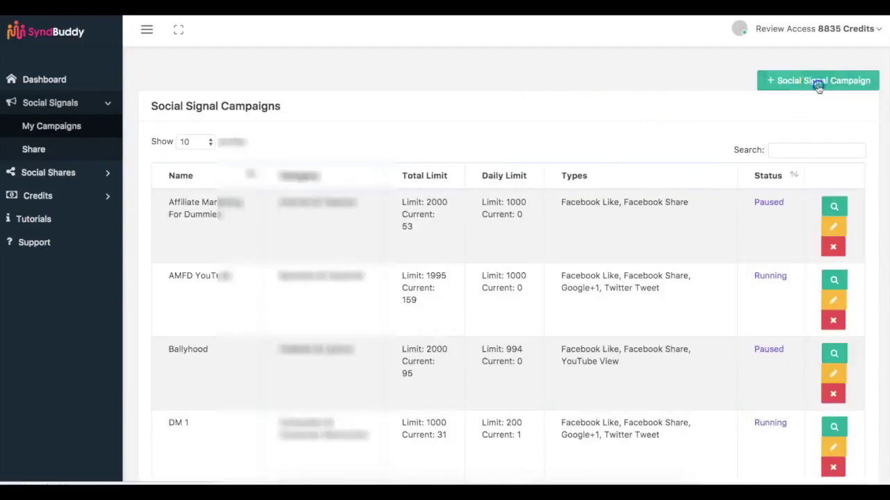
{"action": "left_click", "coordinate": [818, 82]}
{"action": "scroll", "coordinate": [228, 182], "scroll_direction": "down", "scroll_amount": 2}
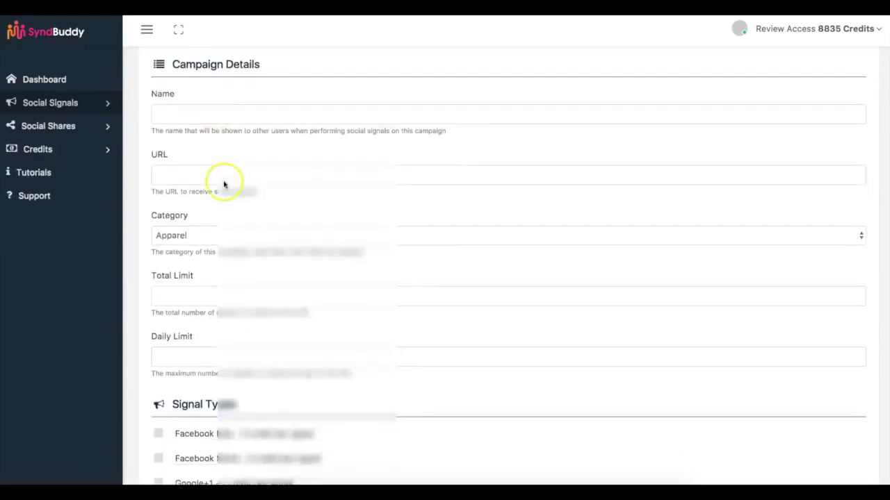
{"action": "left_click", "coordinate": [189, 169]}
{"action": "type", "text": "google.com"}
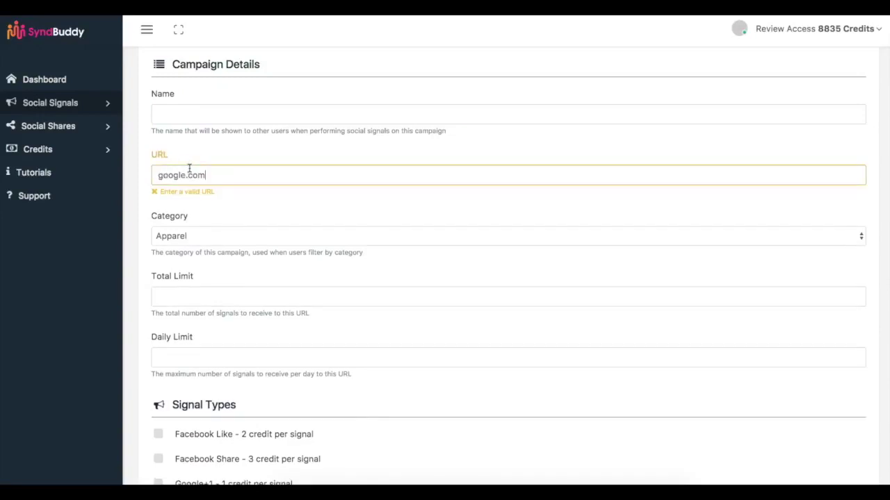
{"action": "type", "text": "http://"}
{"action": "left_click", "coordinate": [253, 123]}
{"action": "type", "text": "Name of campai"}
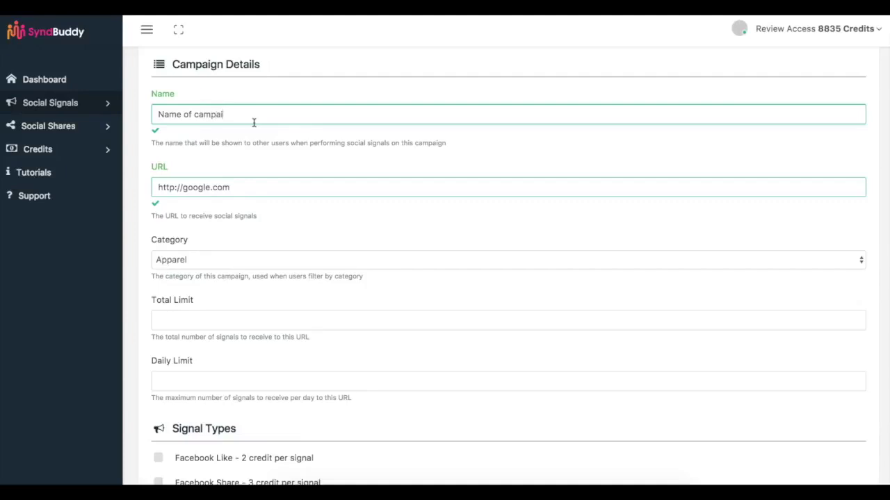
{"action": "type", "text": "gn"}
{"action": "scroll", "coordinate": [258, 183], "scroll_direction": "down", "scroll_amount": 3}
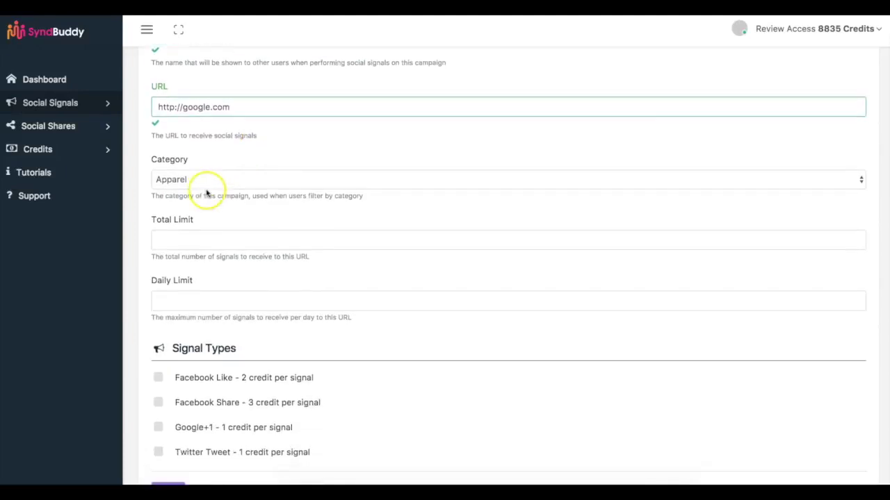
{"action": "left_click", "coordinate": [215, 163]}
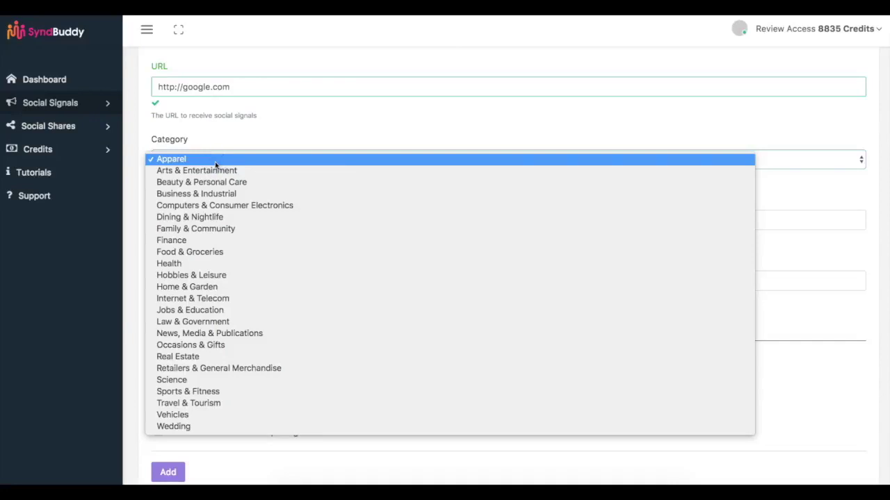
{"action": "left_click", "coordinate": [235, 206]}
{"action": "scroll", "coordinate": [319, 230], "scroll_direction": "down", "scroll_amount": 1}
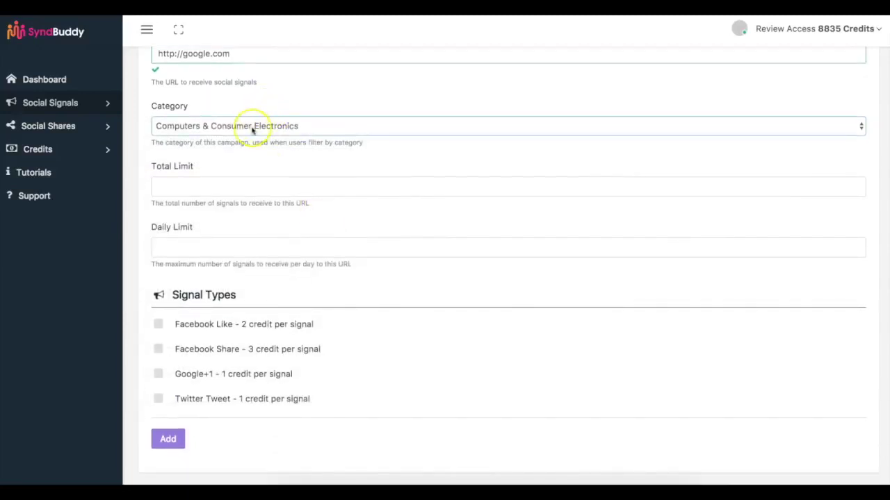
{"action": "scroll", "coordinate": [252, 129], "scroll_direction": "down", "scroll_amount": 1}
Set the campaign's total limit to 100 and daily limit to 10
{"action": "left_click", "coordinate": [214, 157]}
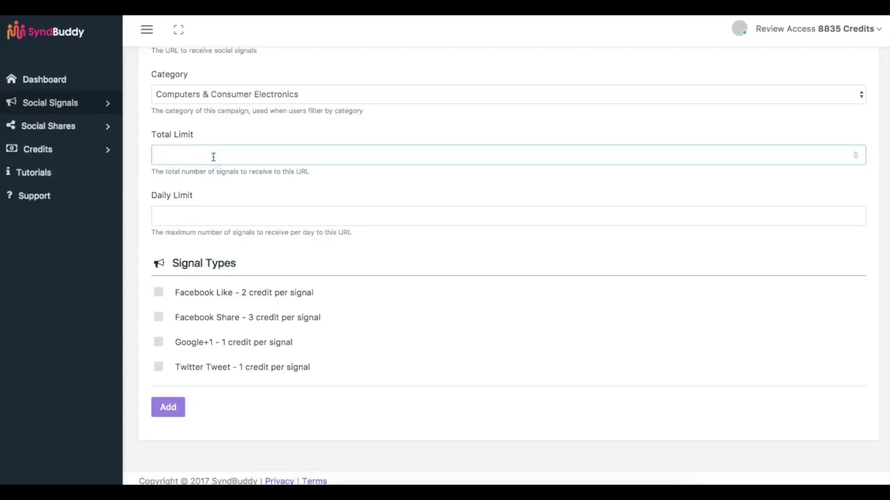
{"action": "left_click", "coordinate": [242, 154]}
{"action": "type", "text": "100"}
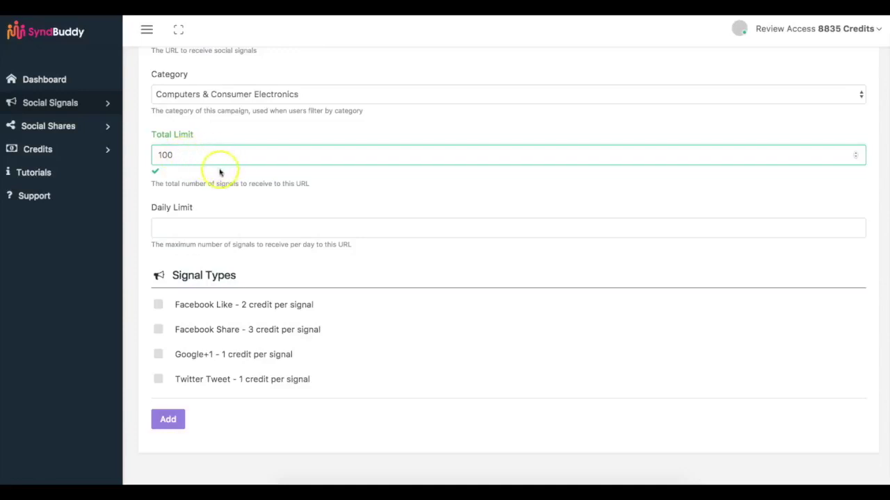
{"action": "left_click", "coordinate": [203, 224]}
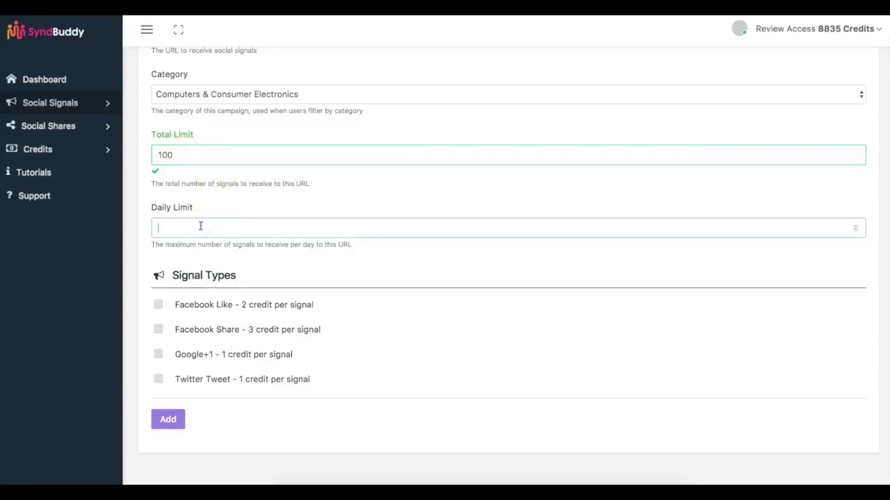
{"action": "type", "text": "10"}
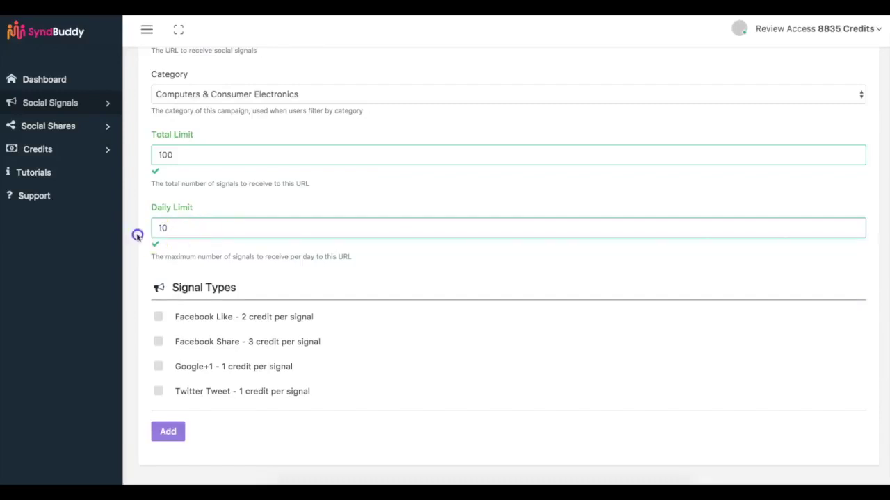
Enable Facebook Like, Facebook Share, Google+1 and Twitter Tweet signal types
{"action": "scroll", "coordinate": [135, 232], "scroll_direction": "down", "scroll_amount": 1}
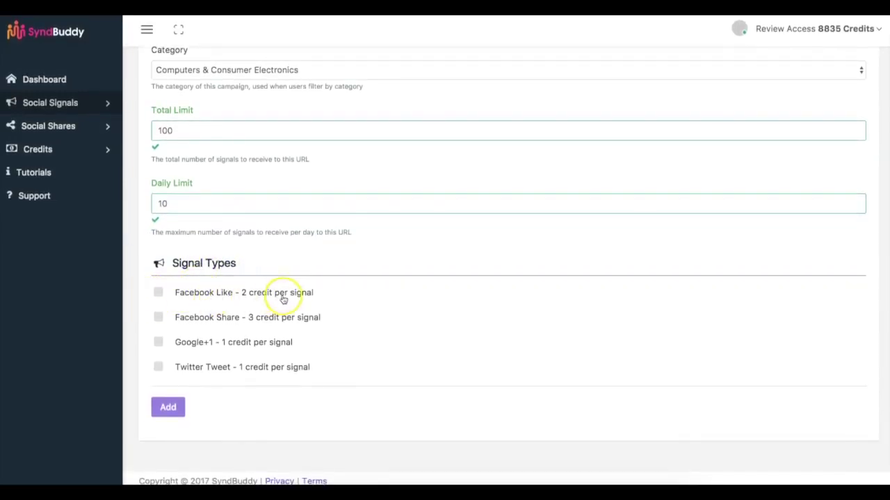
{"action": "left_click", "coordinate": [158, 293]}
{"action": "left_click", "coordinate": [159, 317]}
{"action": "left_click", "coordinate": [159, 342]}
{"action": "left_click", "coordinate": [159, 367]}
{"action": "scroll", "coordinate": [264, 320], "scroll_direction": "up", "scroll_amount": 1}
{"action": "scroll", "coordinate": [236, 156], "scroll_direction": "up", "scroll_amount": 3}
{"action": "scroll", "coordinate": [218, 119], "scroll_direction": "down", "scroll_amount": 4}
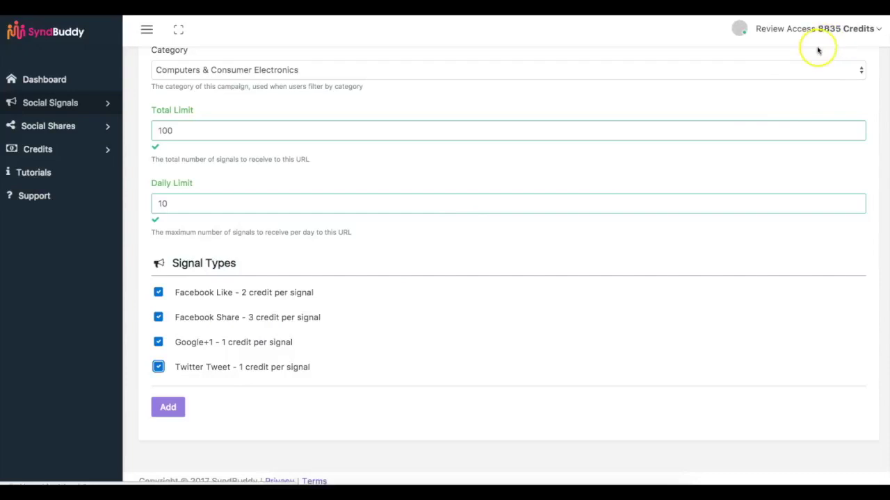
{"action": "scroll", "coordinate": [355, 290], "scroll_direction": "up", "scroll_amount": 1}
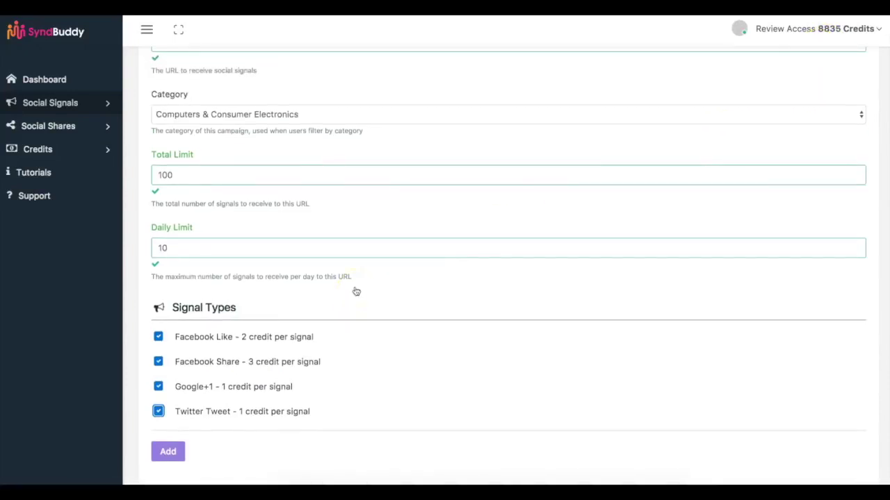
{"action": "scroll", "coordinate": [356, 291], "scroll_direction": "down", "scroll_amount": 1}
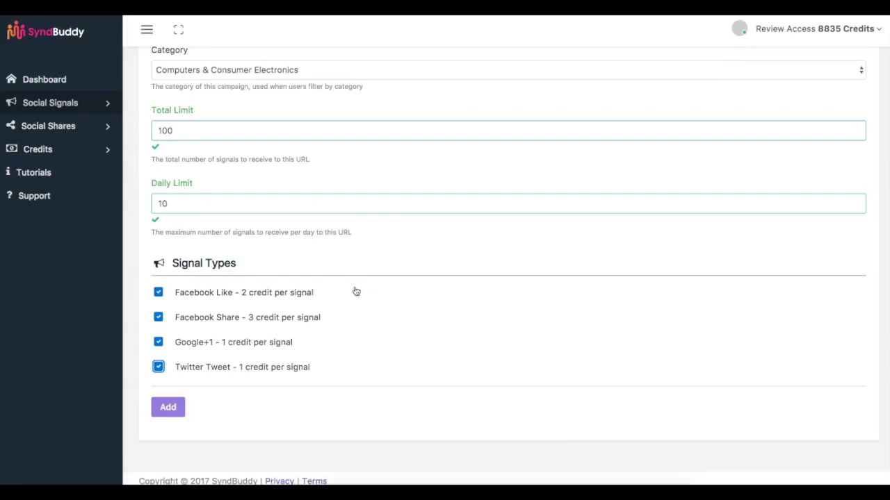
Add the signal campaign, getting the 'Signal added' confirmation, and toggle the Social Shares and Social Signals sections
{"action": "left_click", "coordinate": [173, 409]}
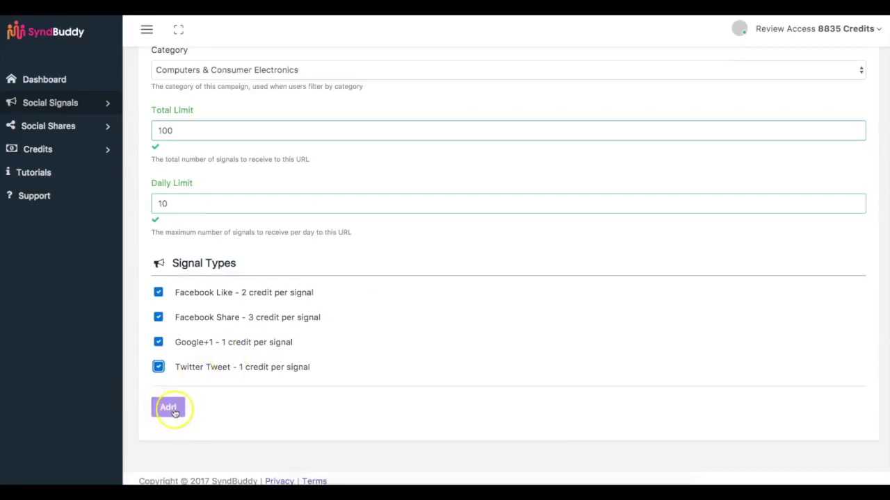
{"action": "left_click", "coordinate": [173, 410]}
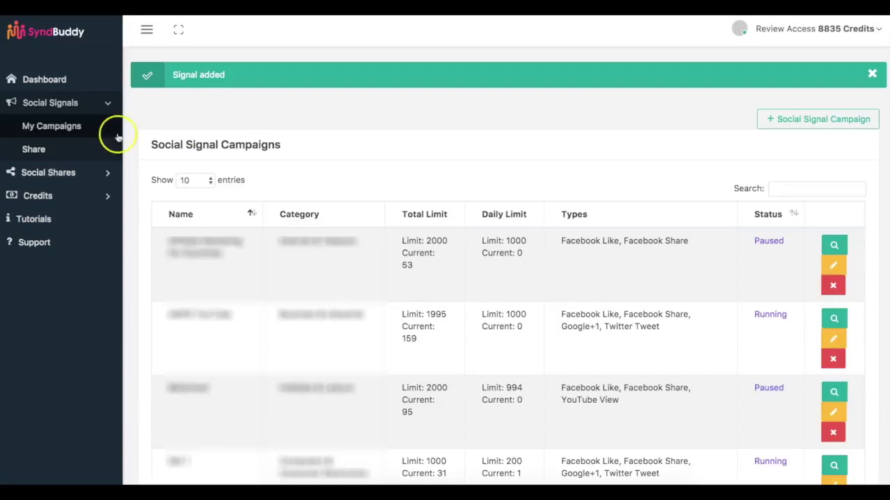
{"action": "left_click", "coordinate": [57, 174]}
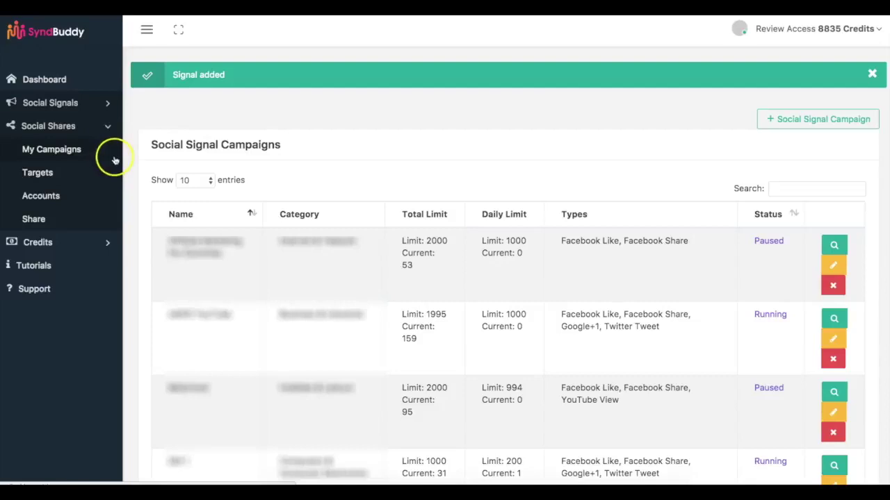
{"action": "left_click", "coordinate": [68, 103]}
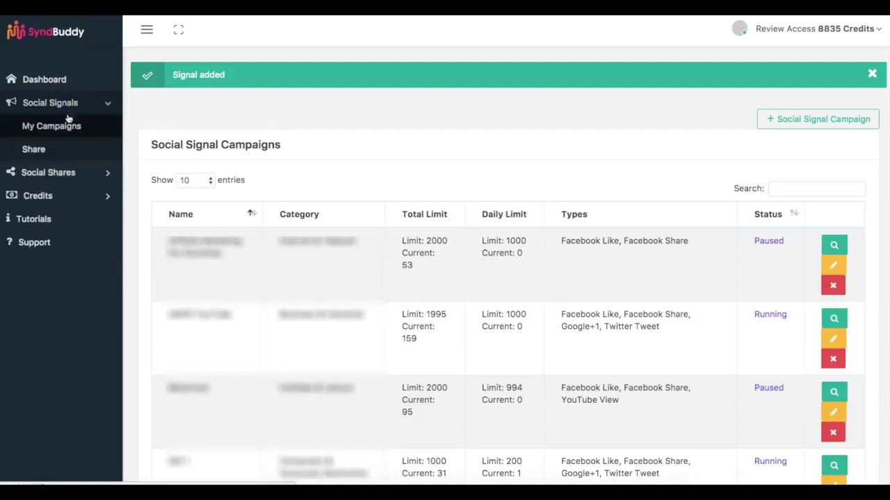
Like the Adult Shark Sleeping Bag campaign on Facebook for 2 credits, then begin its Google+1
{"action": "left_click", "coordinate": [37, 153]}
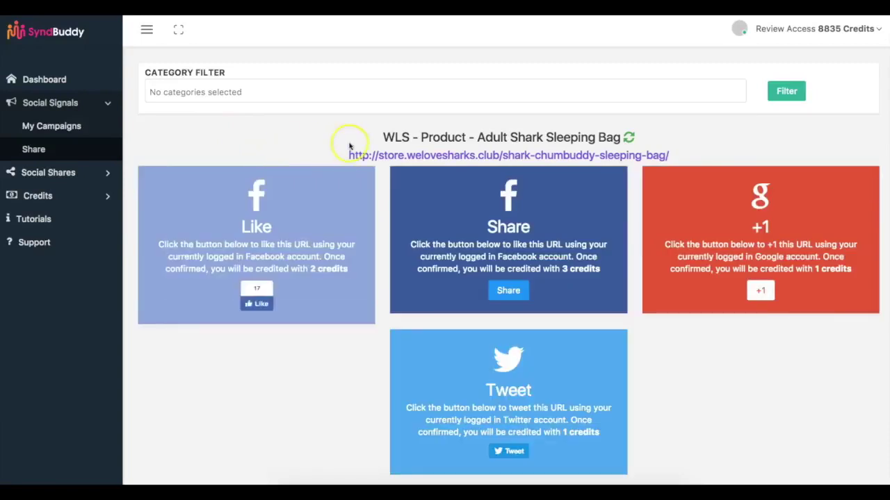
{"action": "scroll", "coordinate": [403, 155], "scroll_direction": "down", "scroll_amount": 1}
{"action": "left_click", "coordinate": [259, 275]}
{"action": "left_click", "coordinate": [260, 267]}
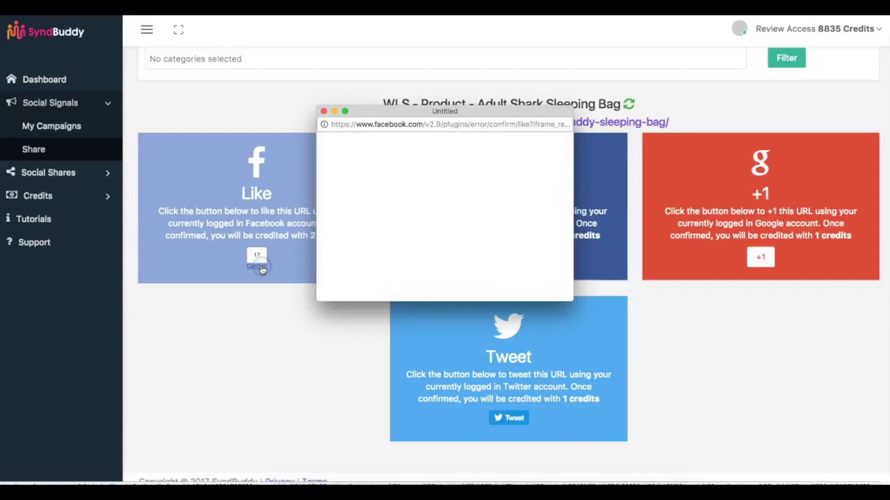
{"action": "left_click", "coordinate": [508, 248]}
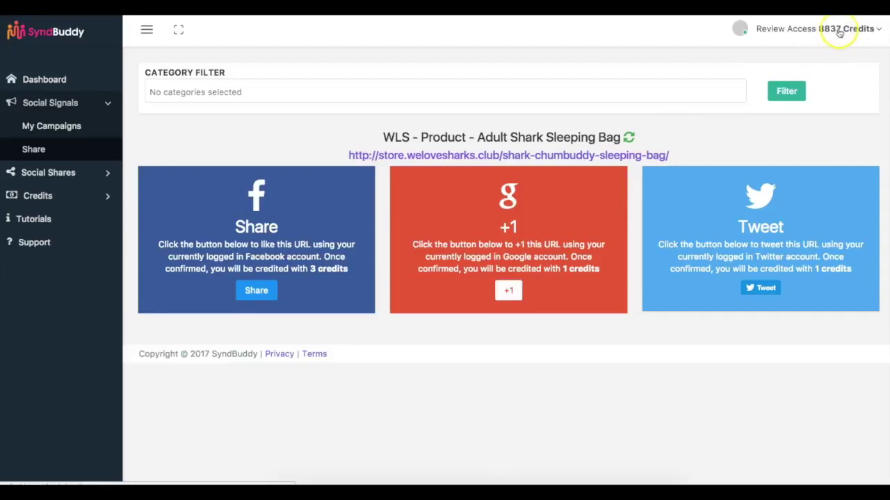
{"action": "left_click", "coordinate": [509, 290]}
{"action": "left_click", "coordinate": [448, 193]}
Allow SyndBuddy Google access and share the sleeping bag link publicly on Google+
{"action": "left_click", "coordinate": [451, 195]}
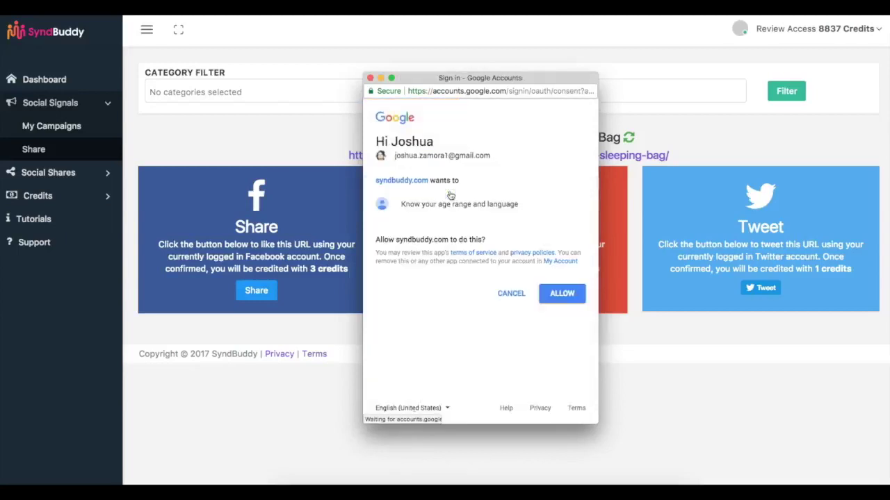
{"action": "left_click", "coordinate": [556, 289]}
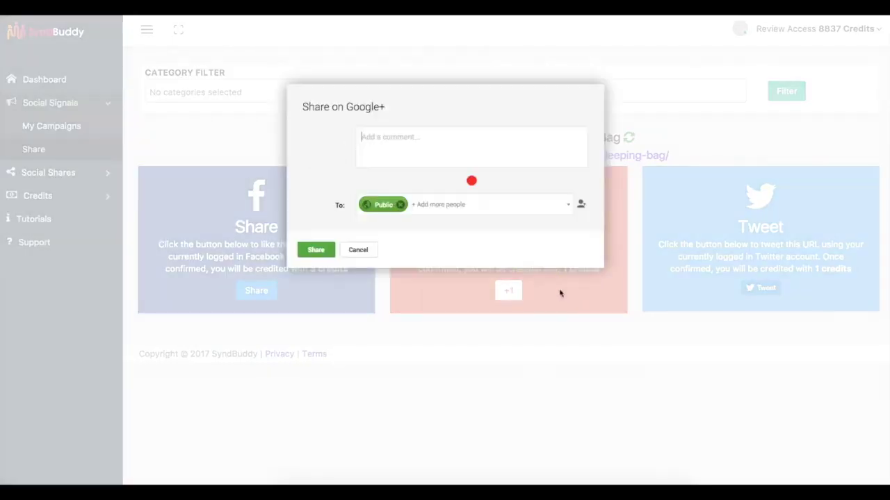
{"action": "left_click", "coordinate": [325, 249]}
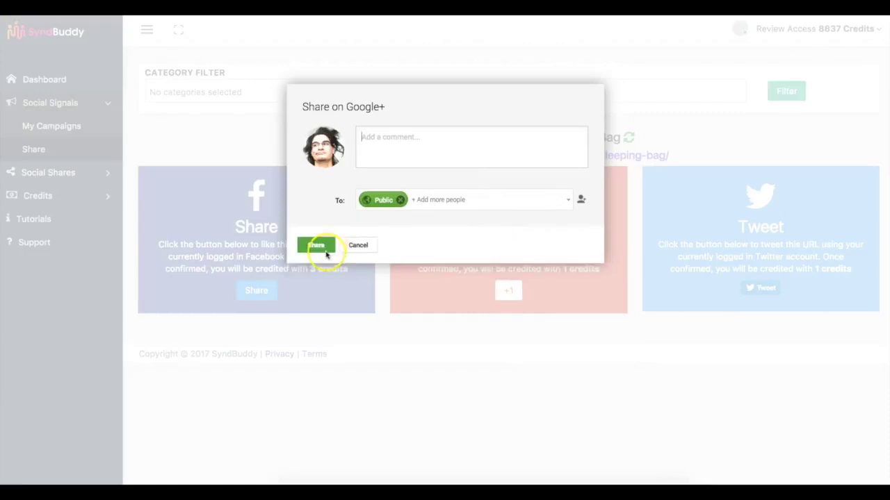
{"action": "left_click", "coordinate": [316, 342]}
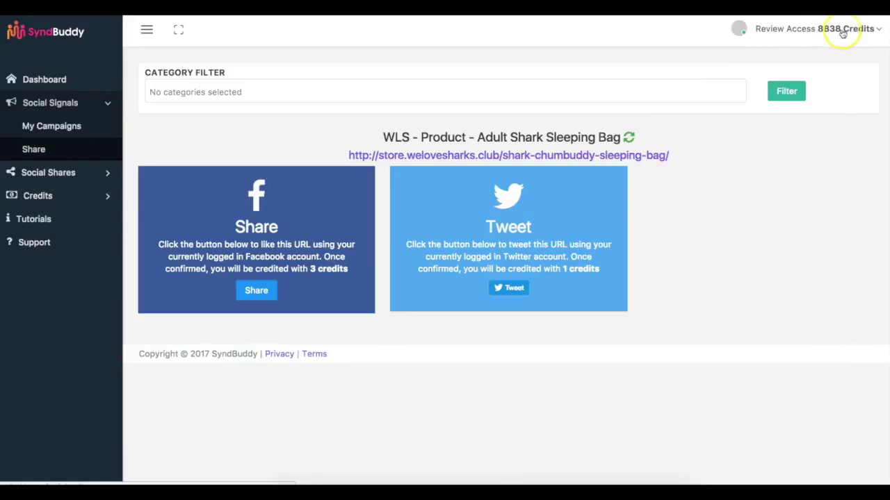
Tweet the sleeping bag campaign link, reaching 8841 credits, and expand Social Shares
{"action": "left_click", "coordinate": [519, 291]}
{"action": "left_click", "coordinate": [597, 253]}
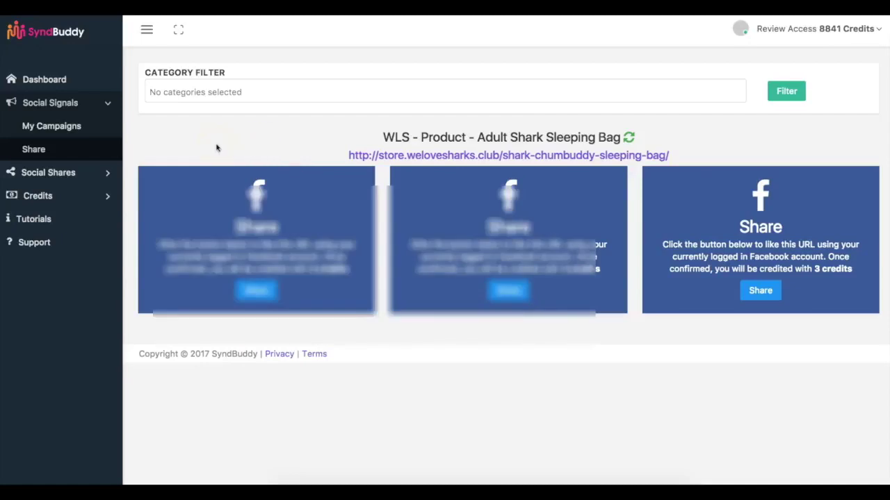
{"action": "left_click", "coordinate": [63, 174]}
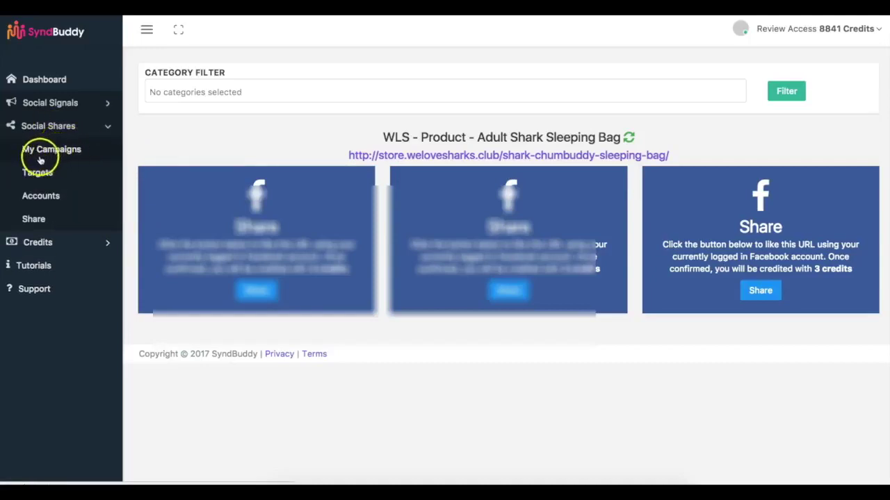
Open My Campaigns under Social Shares to see the three running share campaigns
{"action": "left_click", "coordinate": [65, 151]}
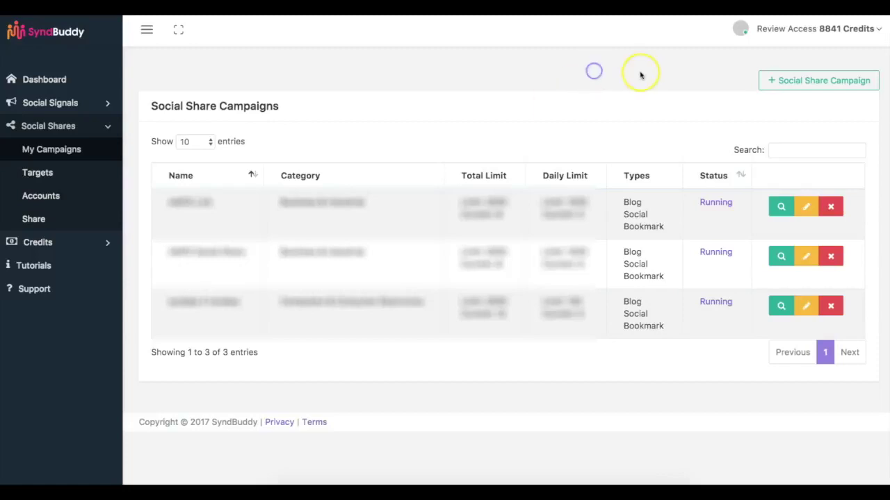
Start a new Social Share campaign and name it Demo
{"action": "left_click", "coordinate": [821, 85]}
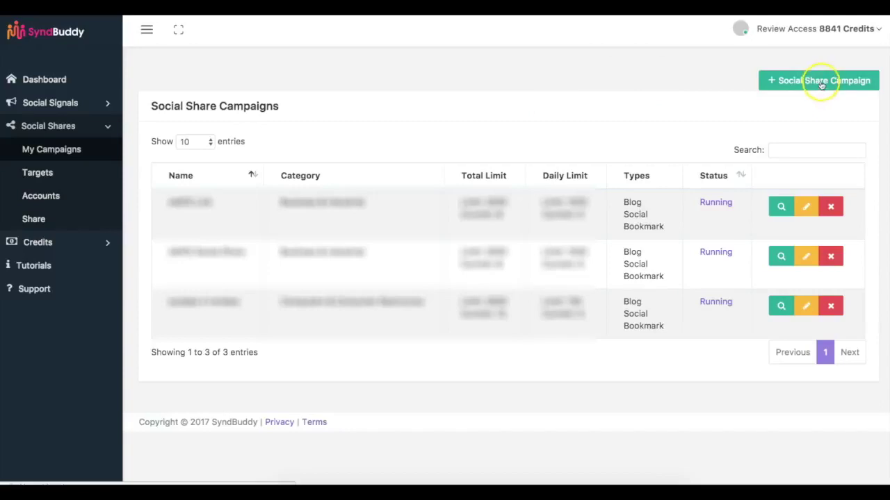
{"action": "left_click", "coordinate": [820, 85]}
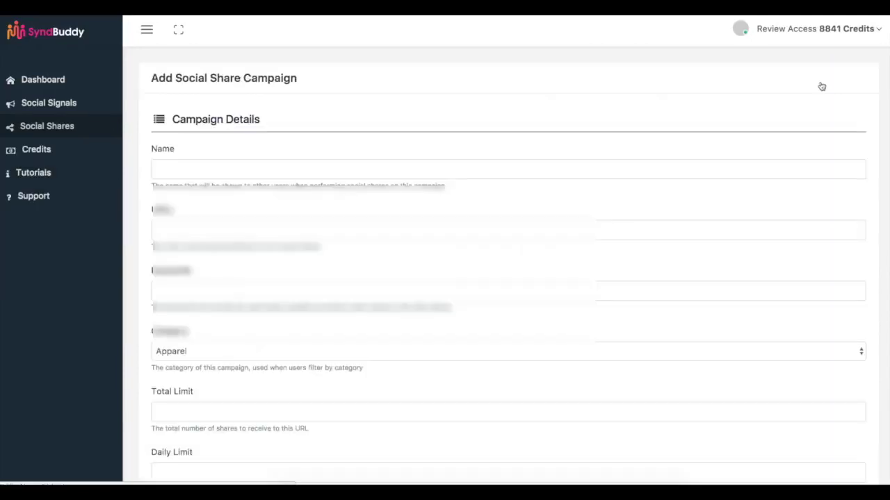
{"action": "scroll", "coordinate": [459, 146], "scroll_direction": "down", "scroll_amount": 2}
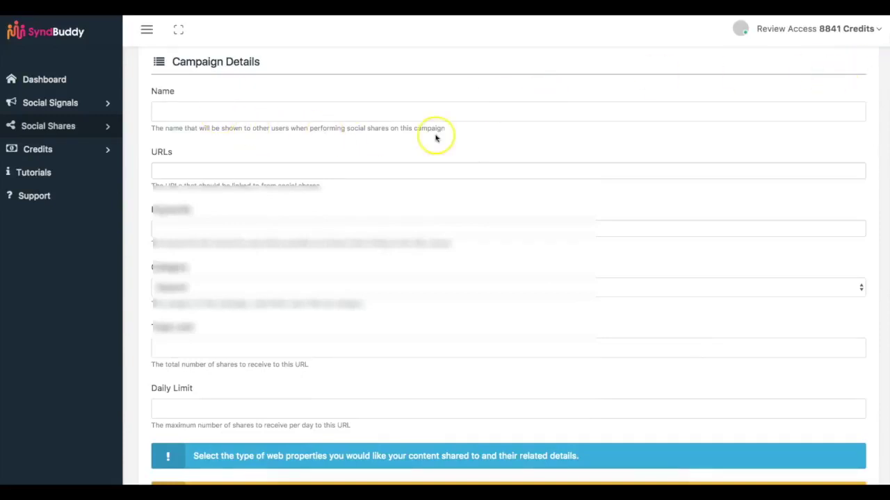
{"action": "left_click", "coordinate": [204, 112]}
{"action": "type", "text": "Demo"}
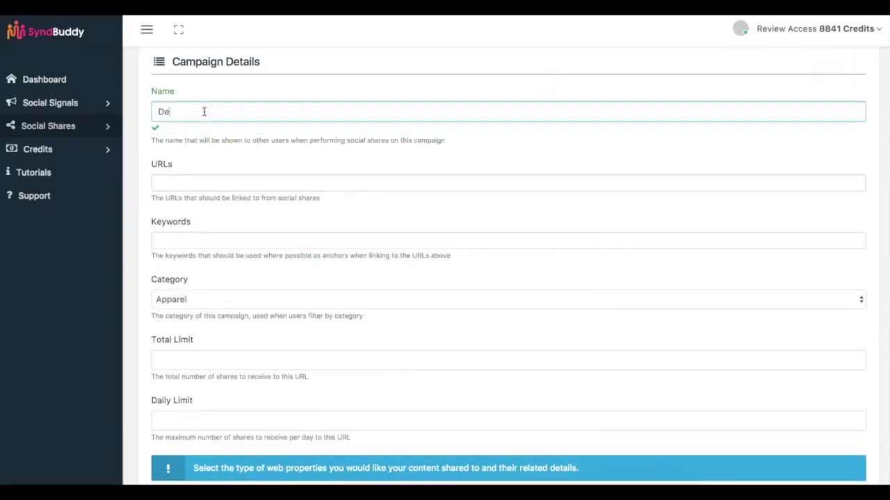
{"action": "key", "text": "Tab"}
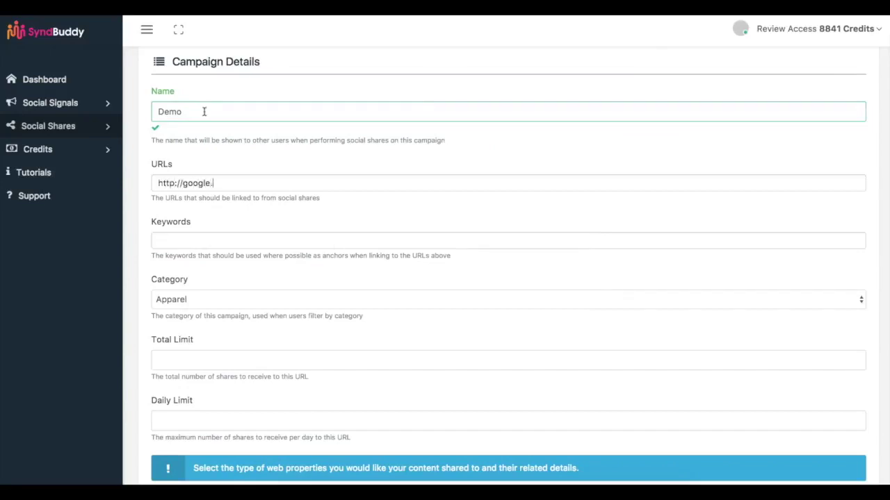
{"action": "scroll", "coordinate": [205, 111], "scroll_direction": "down", "scroll_amount": 3}
{"action": "left_click", "coordinate": [192, 156]}
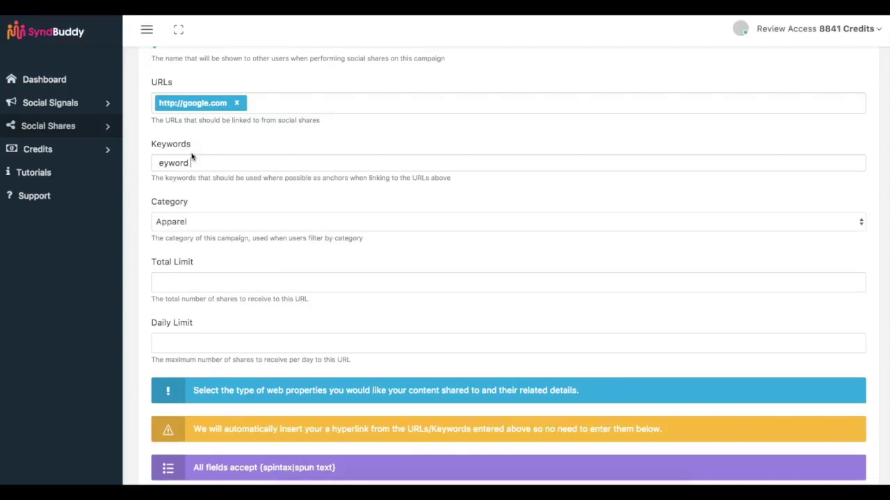
{"action": "type", "text": "keyword 1"}
{"action": "key", "text": "Return"}
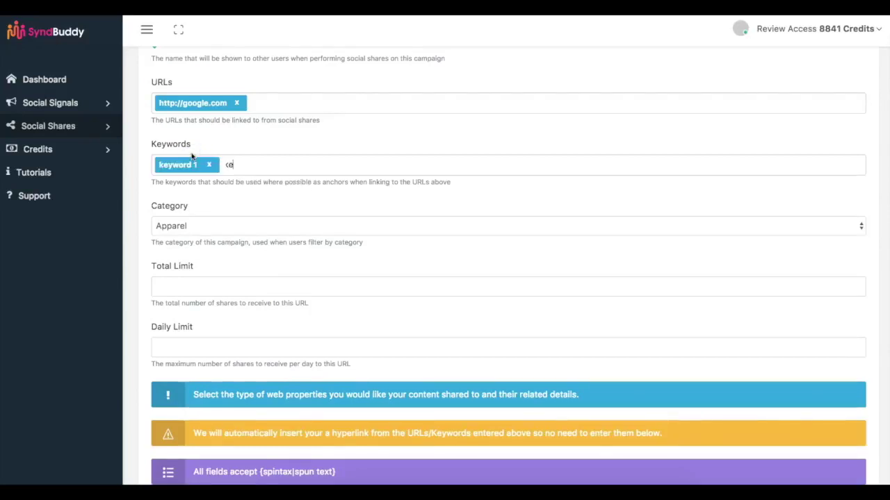
{"action": "type", "text": "keyword 2"}
{"action": "key", "text": "Return"}
Choose Beauty & Personal Care as the campaign category
{"action": "scroll", "coordinate": [197, 193], "scroll_direction": "down", "scroll_amount": 3}
{"action": "left_click", "coordinate": [242, 147]}
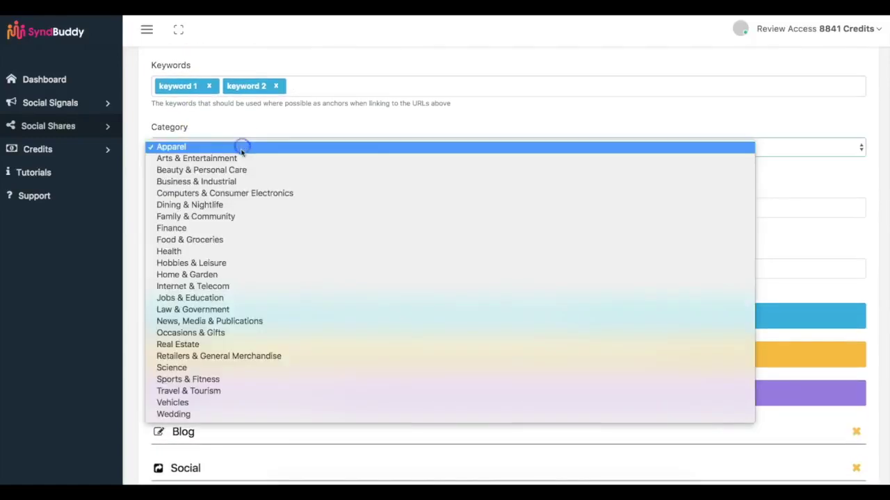
{"action": "left_click", "coordinate": [239, 167]}
Set the total share limit to 100 and the daily limit to 3
{"action": "scroll", "coordinate": [263, 184], "scroll_direction": "down", "scroll_amount": 1}
{"action": "left_click", "coordinate": [263, 180]}
{"action": "type", "text": "100"}
{"action": "key", "text": "Tab"}
{"action": "type", "text": "10"}
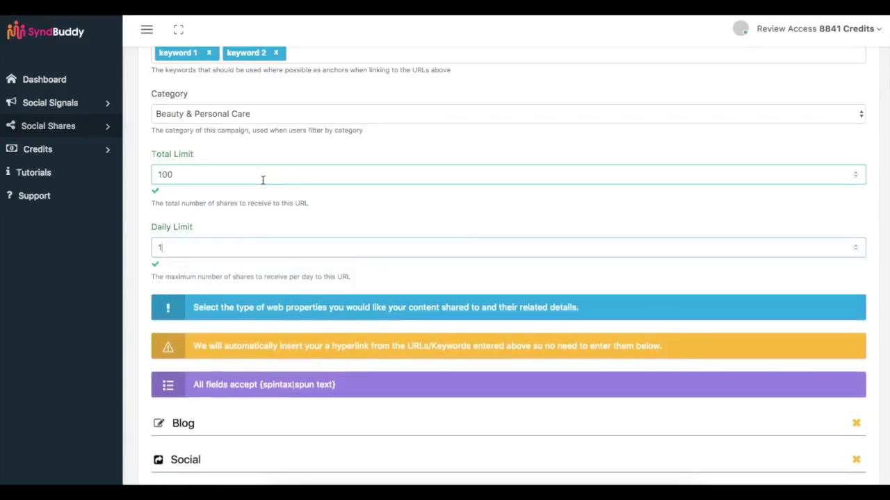
{"action": "scroll", "coordinate": [262, 180], "scroll_direction": "down", "scroll_amount": 3}
{"action": "key", "text": "BackSpace"}
{"action": "key", "text": "BackSpace"}
{"action": "type", "text": "3"}
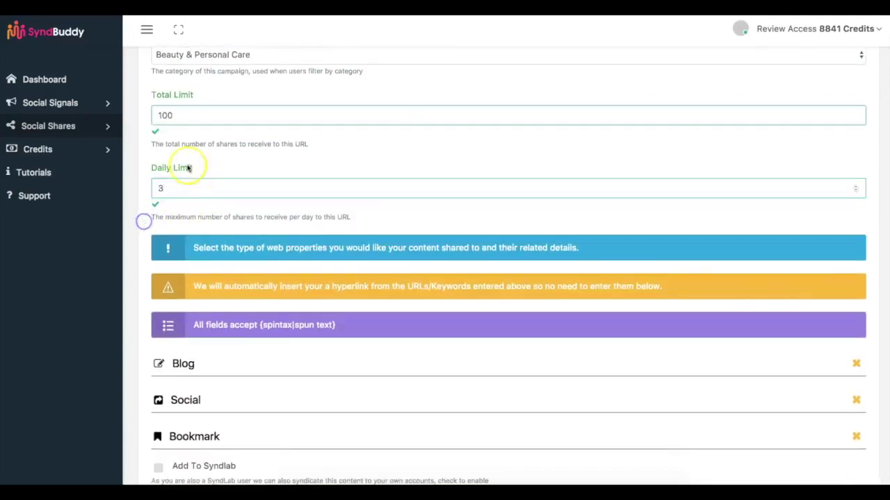
{"action": "scroll", "coordinate": [188, 172], "scroll_direction": "down", "scroll_amount": 1}
{"action": "scroll", "coordinate": [188, 172], "scroll_direction": "down", "scroll_amount": 3}
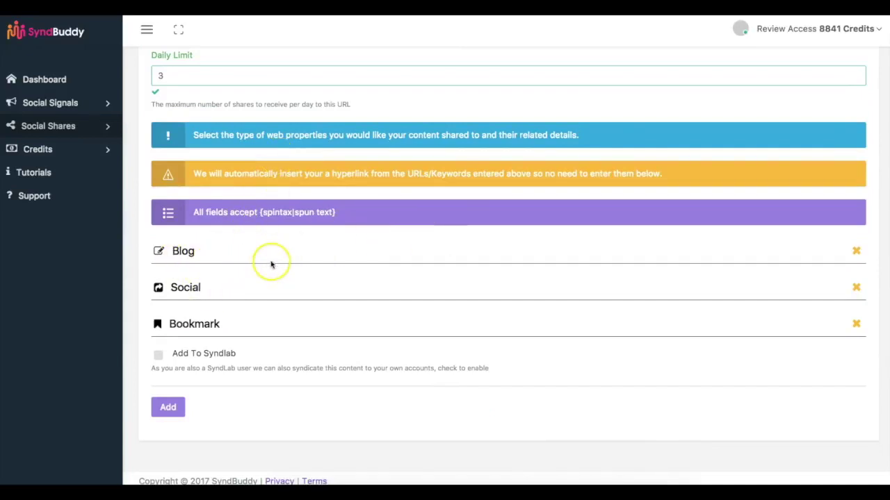
{"action": "left_click", "coordinate": [182, 251]}
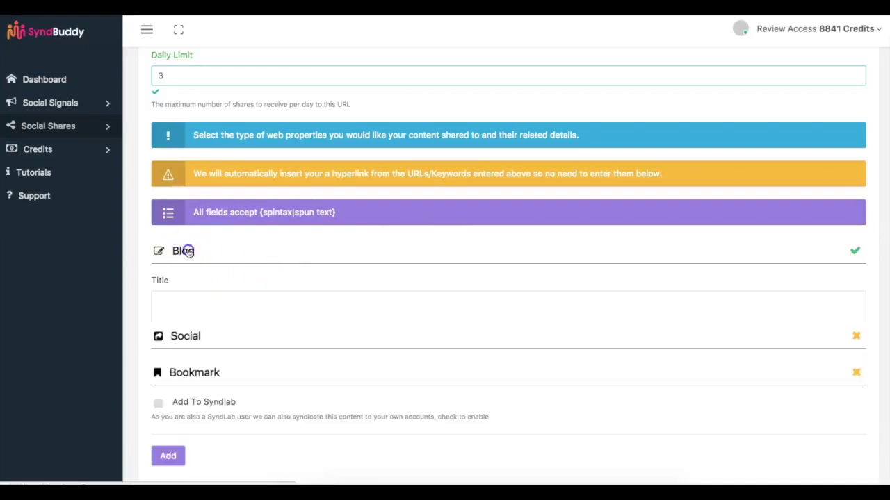
{"action": "scroll", "coordinate": [229, 255], "scroll_direction": "down", "scroll_amount": 2}
{"action": "scroll", "coordinate": [230, 254], "scroll_direction": "down", "scroll_amount": 3}
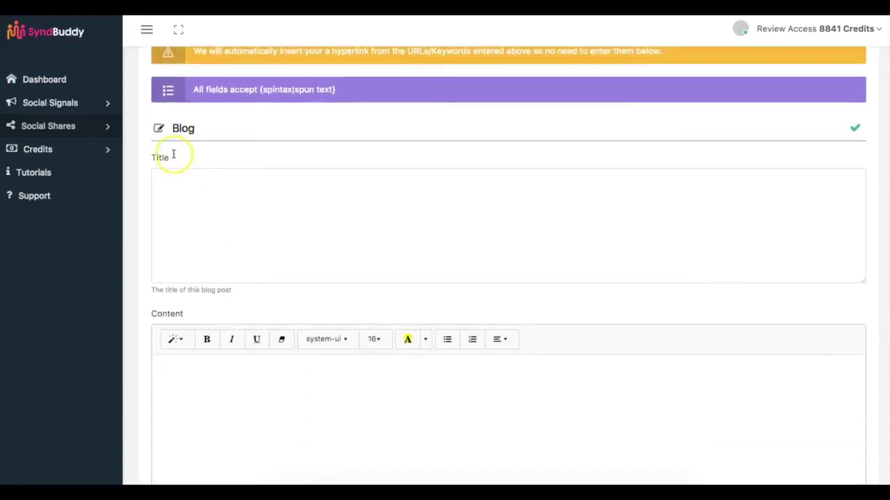
{"action": "left_click", "coordinate": [185, 128]}
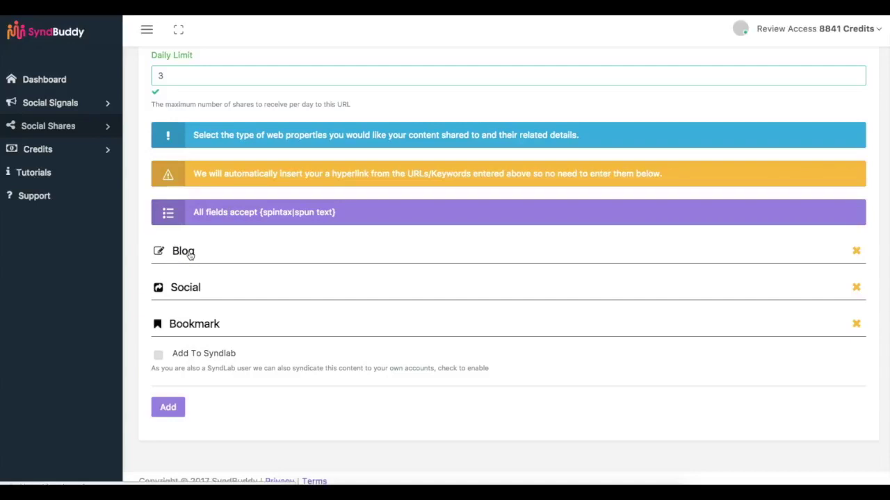
{"action": "left_click", "coordinate": [184, 288]}
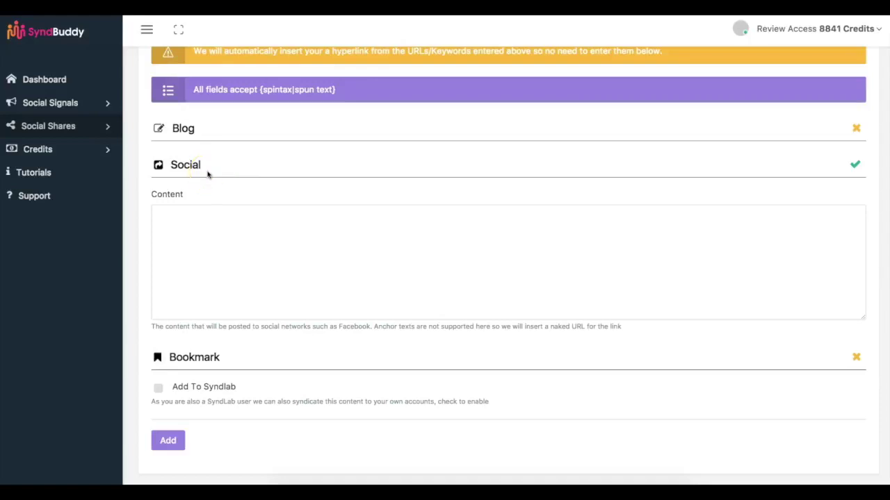
{"action": "left_click", "coordinate": [211, 222]}
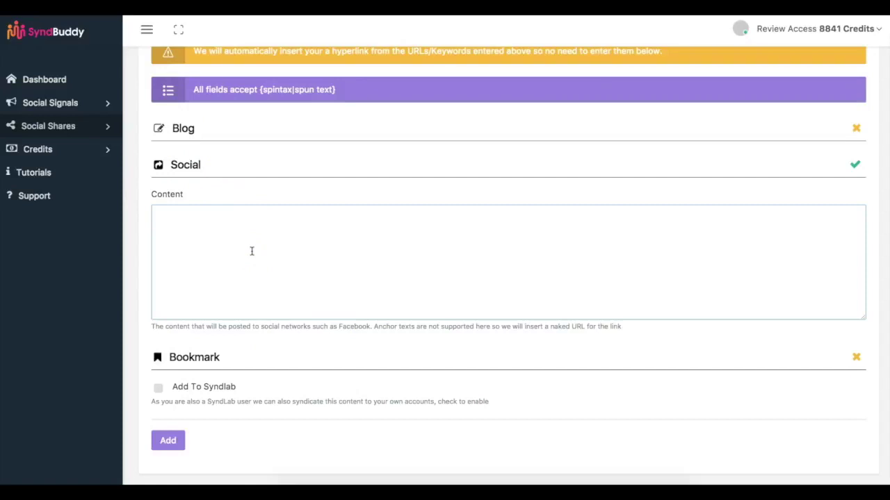
{"action": "scroll", "coordinate": [212, 332], "scroll_direction": "down", "scroll_amount": 1}
{"action": "left_click", "coordinate": [200, 330]}
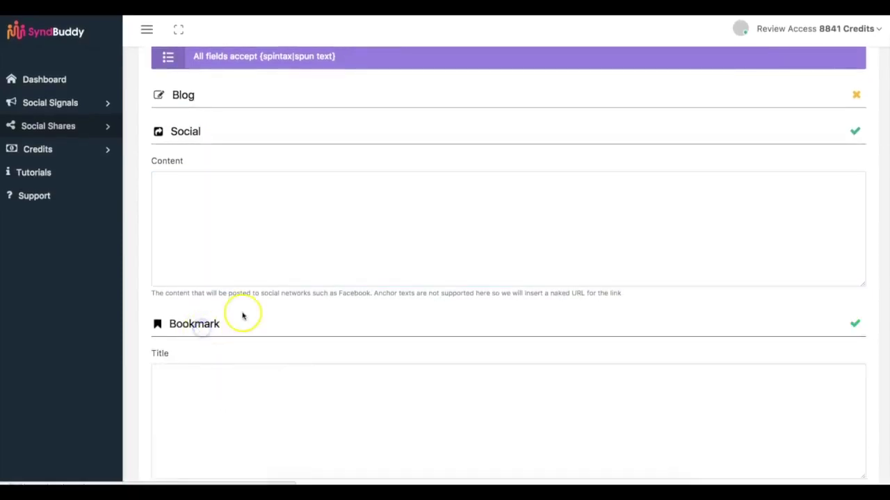
{"action": "scroll", "coordinate": [243, 314], "scroll_direction": "down", "scroll_amount": 3}
{"action": "scroll", "coordinate": [254, 226], "scroll_direction": "down", "scroll_amount": 4}
{"action": "scroll", "coordinate": [256, 227], "scroll_direction": "up", "scroll_amount": 5}
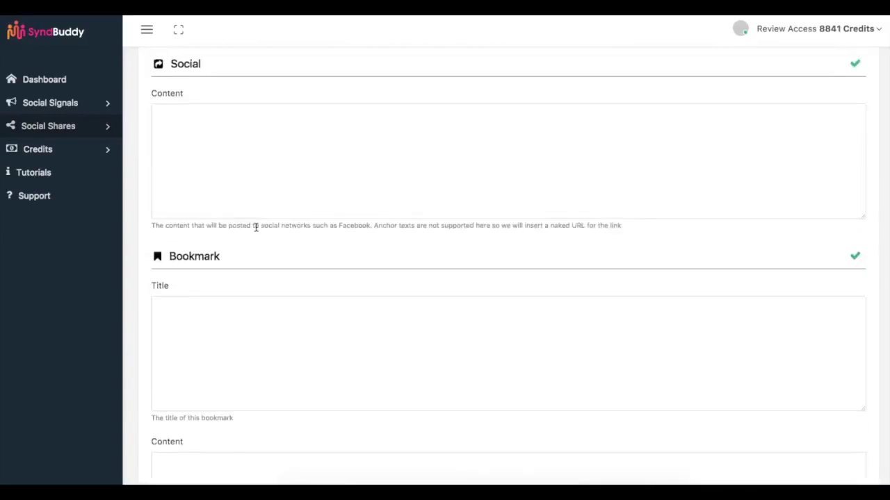
{"action": "scroll", "coordinate": [256, 227], "scroll_direction": "up", "scroll_amount": 1}
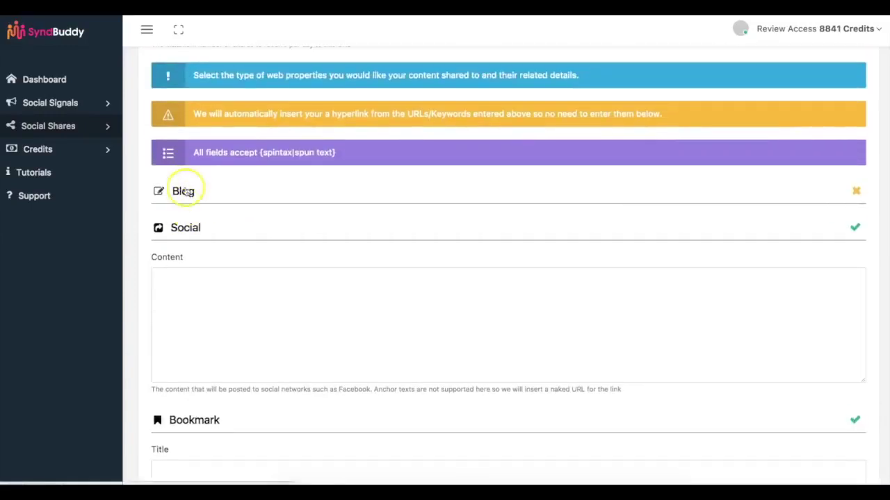
{"action": "scroll", "coordinate": [182, 219], "scroll_direction": "down", "scroll_amount": 6}
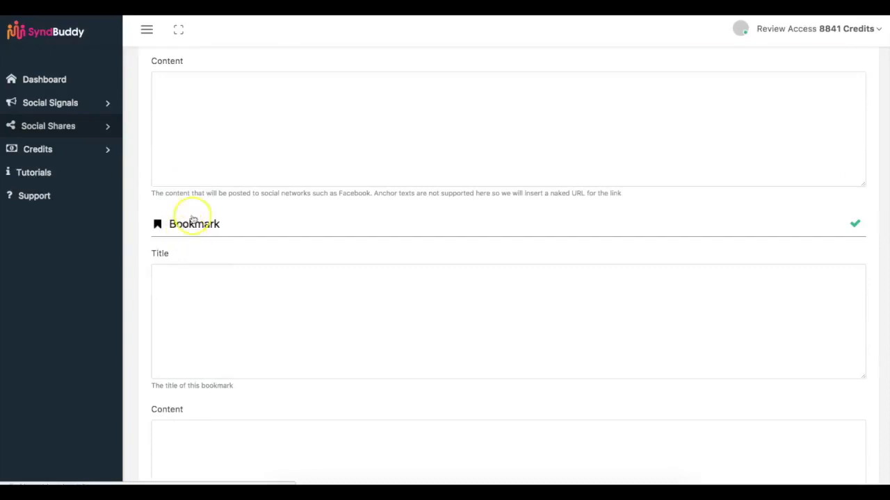
{"action": "scroll", "coordinate": [208, 243], "scroll_direction": "down", "scroll_amount": 1}
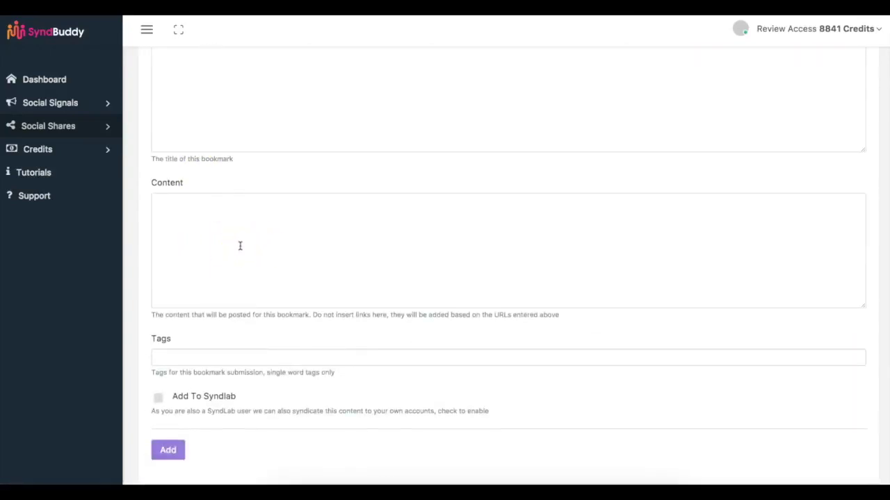
{"action": "scroll", "coordinate": [240, 246], "scroll_direction": "down", "scroll_amount": 1}
{"action": "left_click", "coordinate": [201, 312]}
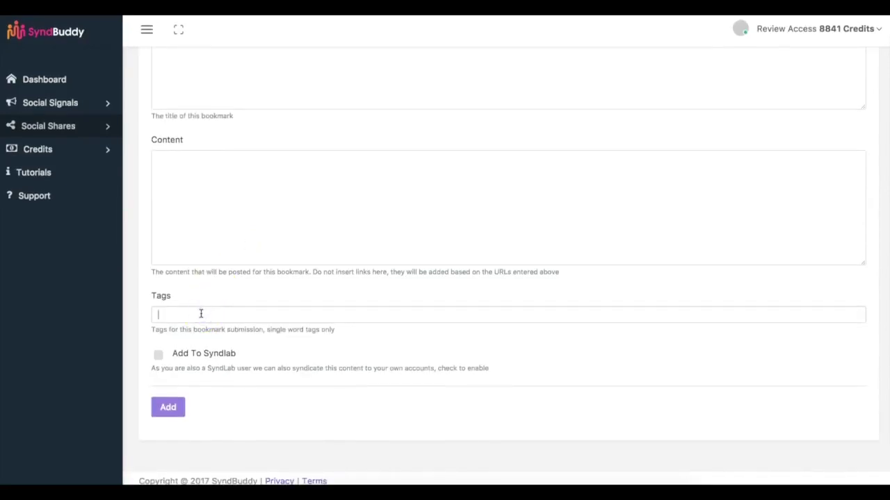
{"action": "scroll", "coordinate": [201, 313], "scroll_direction": "up", "scroll_amount": 2}
{"action": "scroll", "coordinate": [201, 313], "scroll_direction": "down", "scroll_amount": 1}
{"action": "scroll", "coordinate": [200, 312], "scroll_direction": "up", "scroll_amount": 5}
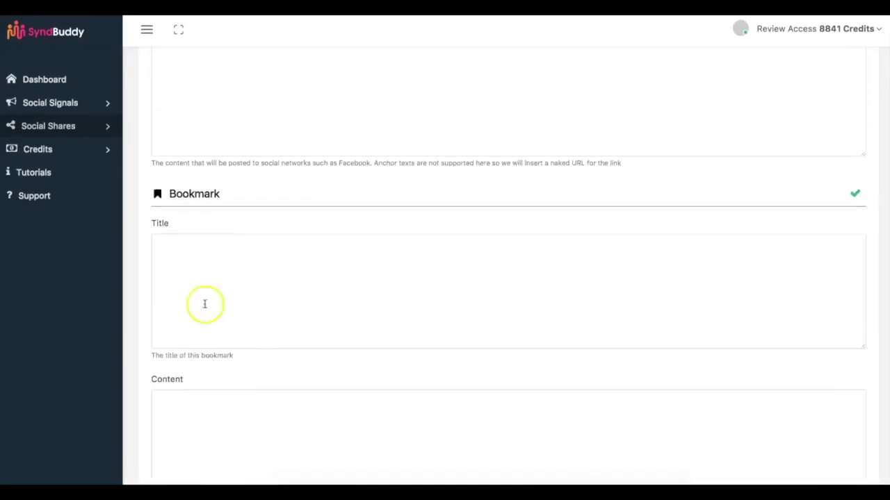
{"action": "scroll", "coordinate": [256, 316], "scroll_direction": "down", "scroll_amount": 1}
{"action": "scroll", "coordinate": [256, 320], "scroll_direction": "up", "scroll_amount": 5}
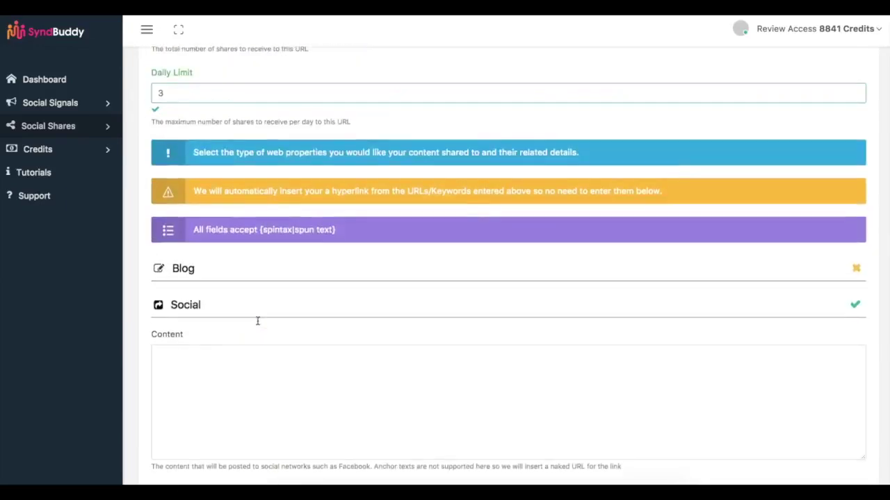
{"action": "scroll", "coordinate": [257, 320], "scroll_direction": "up", "scroll_amount": 5}
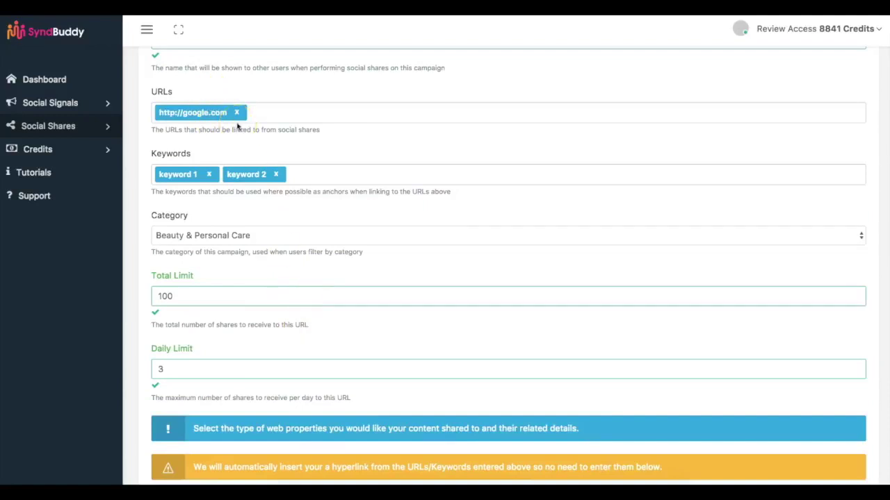
{"action": "scroll", "coordinate": [239, 272], "scroll_direction": "down", "scroll_amount": 5}
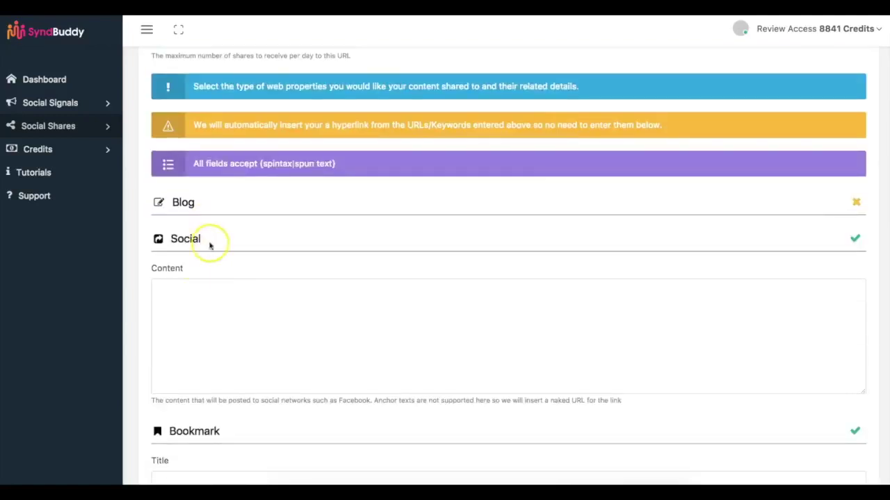
{"action": "scroll", "coordinate": [199, 248], "scroll_direction": "down", "scroll_amount": 3}
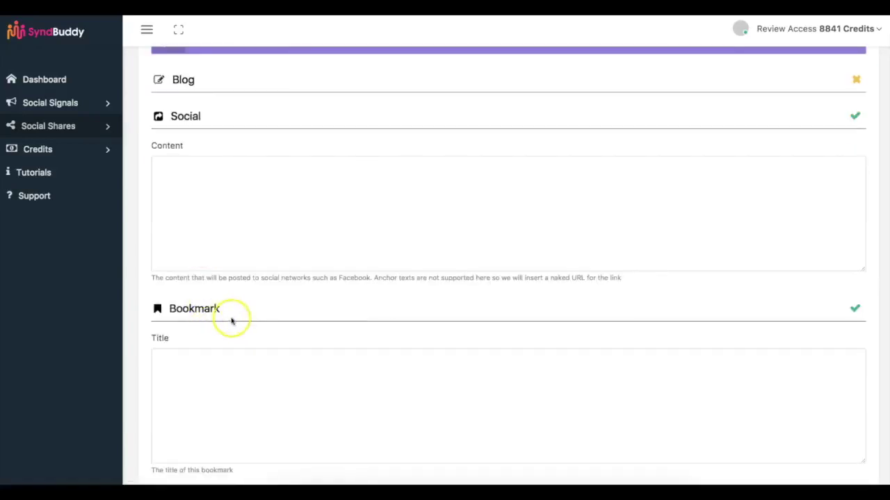
{"action": "scroll", "coordinate": [248, 325], "scroll_direction": "up", "scroll_amount": 15}
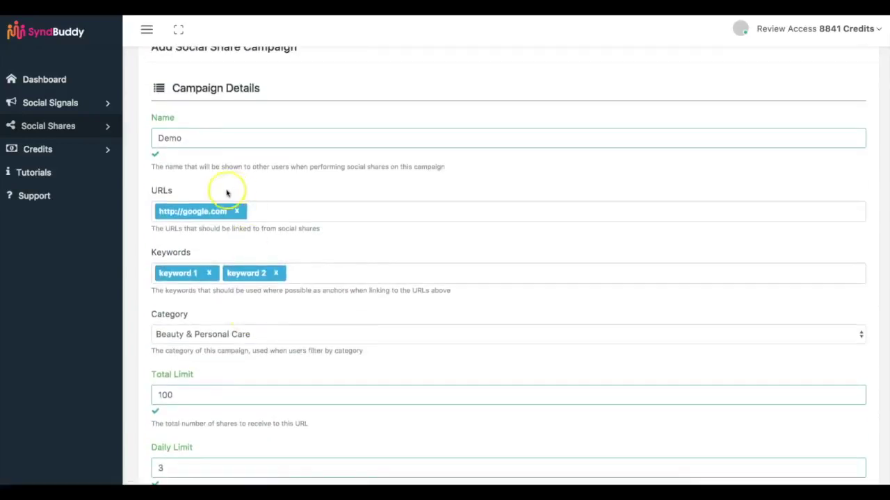
{"action": "scroll", "coordinate": [245, 205], "scroll_direction": "down", "scroll_amount": 15}
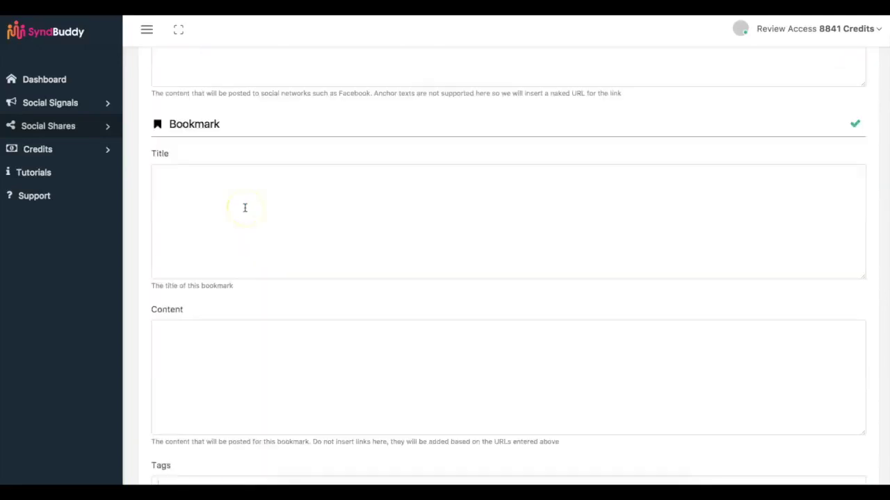
{"action": "scroll", "coordinate": [245, 207], "scroll_direction": "down", "scroll_amount": 2}
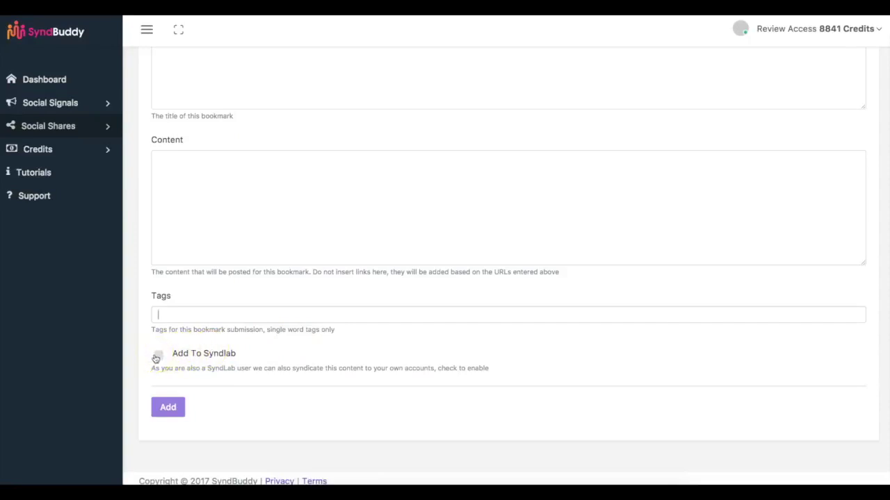
Tick Add To Syndlab and set the syndication Group to Affiliate Campaign
{"action": "left_click", "coordinate": [160, 356]}
{"action": "scroll", "coordinate": [212, 364], "scroll_direction": "down", "scroll_amount": 2}
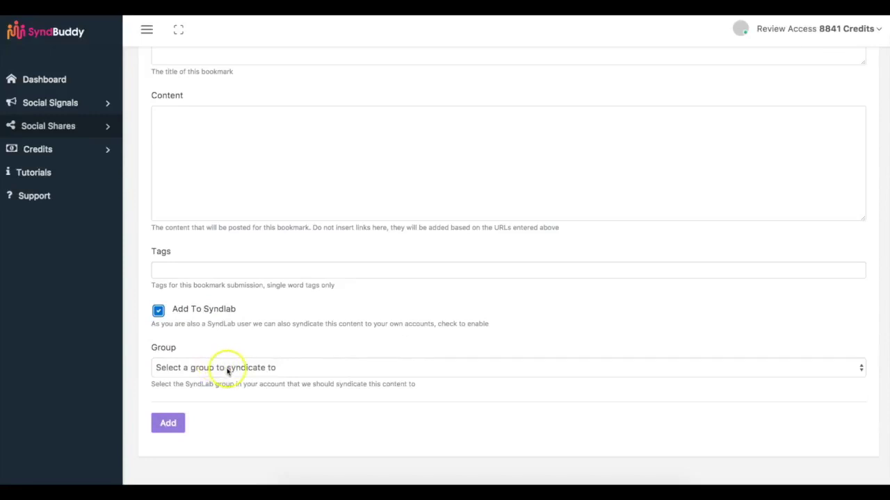
{"action": "left_click", "coordinate": [227, 370]}
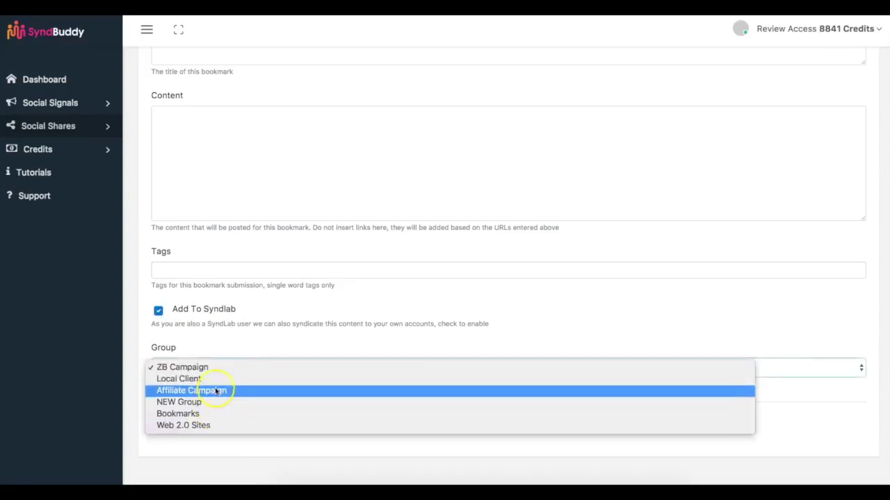
{"action": "left_click", "coordinate": [216, 391]}
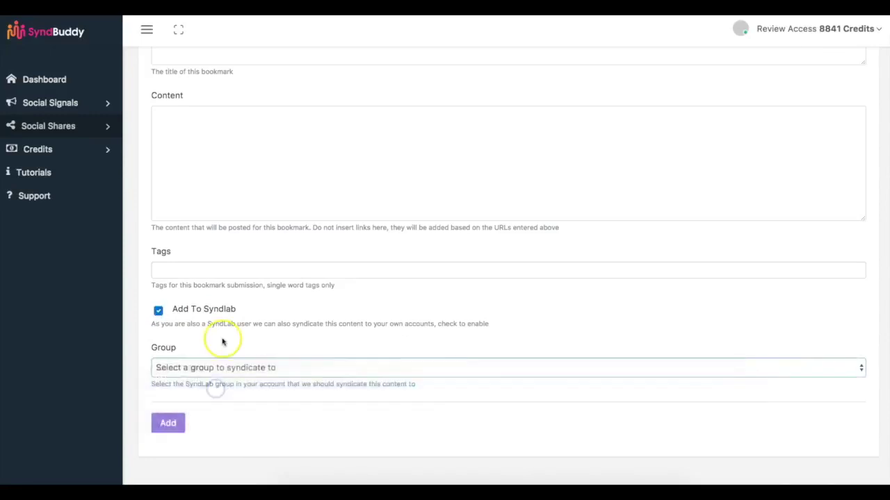
{"action": "scroll", "coordinate": [243, 334], "scroll_direction": "up", "scroll_amount": 1}
{"action": "scroll", "coordinate": [244, 334], "scroll_direction": "up", "scroll_amount": 1}
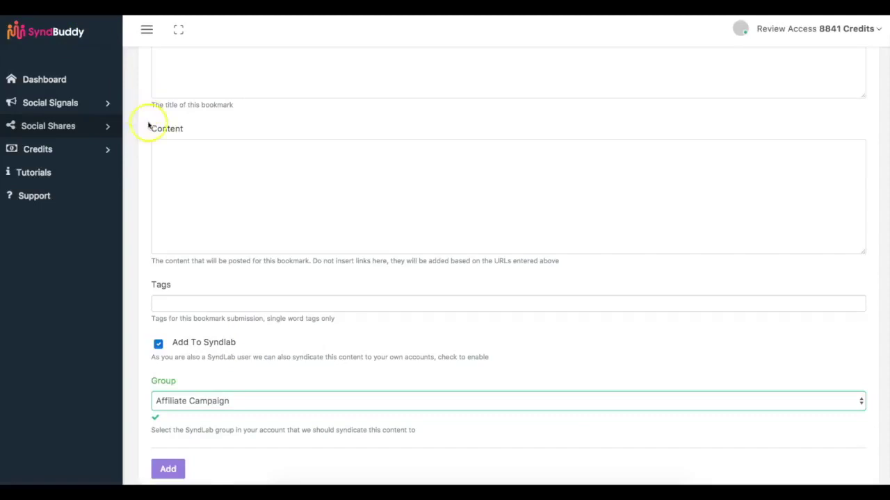
{"action": "scroll", "coordinate": [150, 167], "scroll_direction": "down", "scroll_amount": 2}
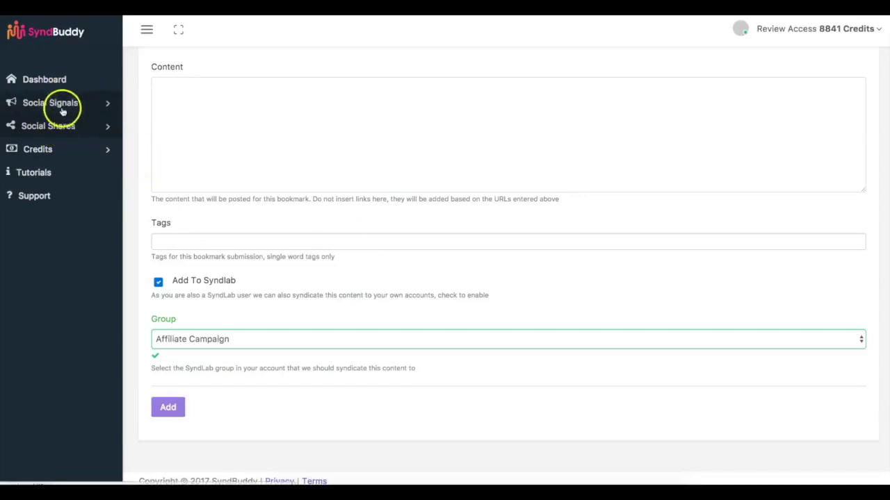
{"action": "left_click", "coordinate": [62, 105]}
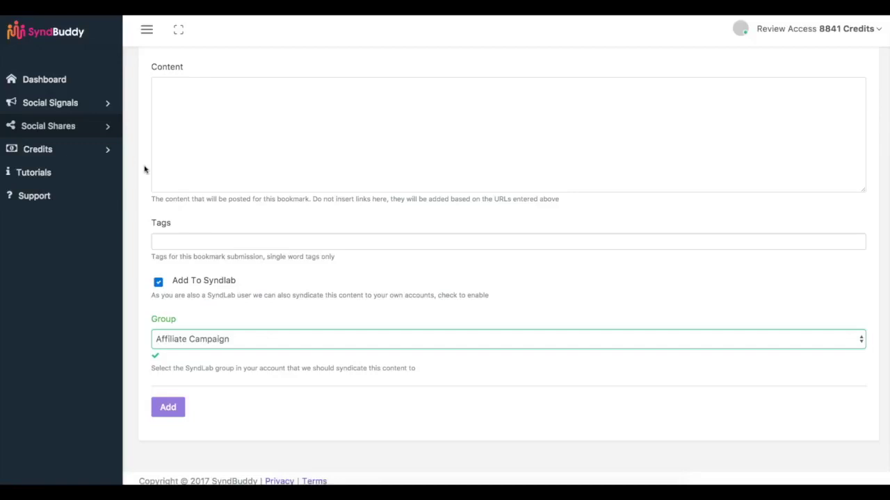
From Social Shares > Share, share the Dreams Into Reality campaign to earn credits
{"action": "left_click", "coordinate": [63, 126]}
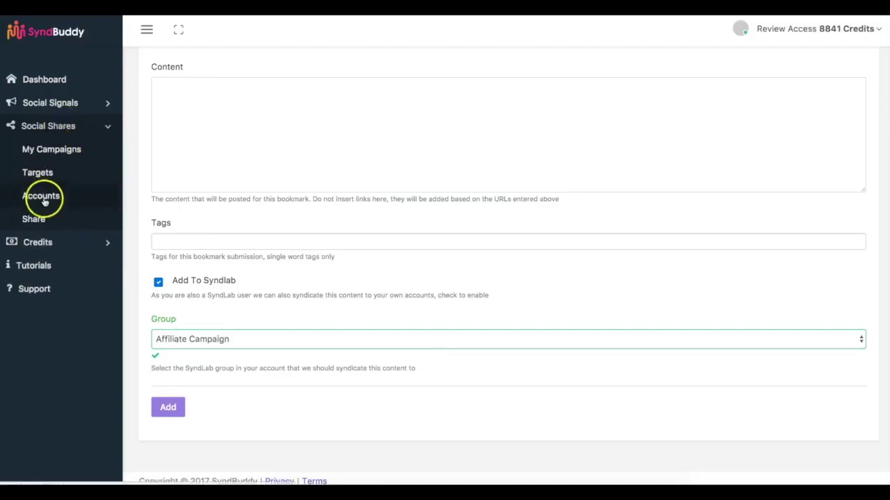
{"action": "left_click", "coordinate": [34, 219]}
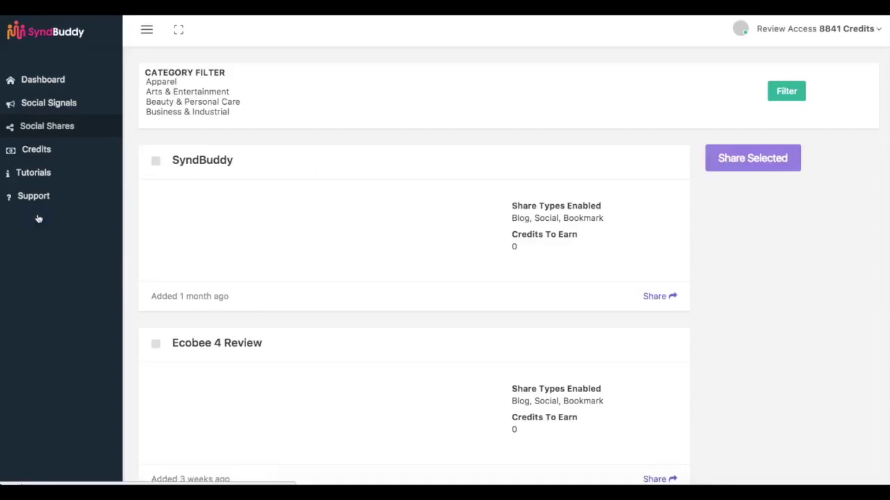
{"action": "scroll", "coordinate": [542, 245], "scroll_direction": "down", "scroll_amount": 2}
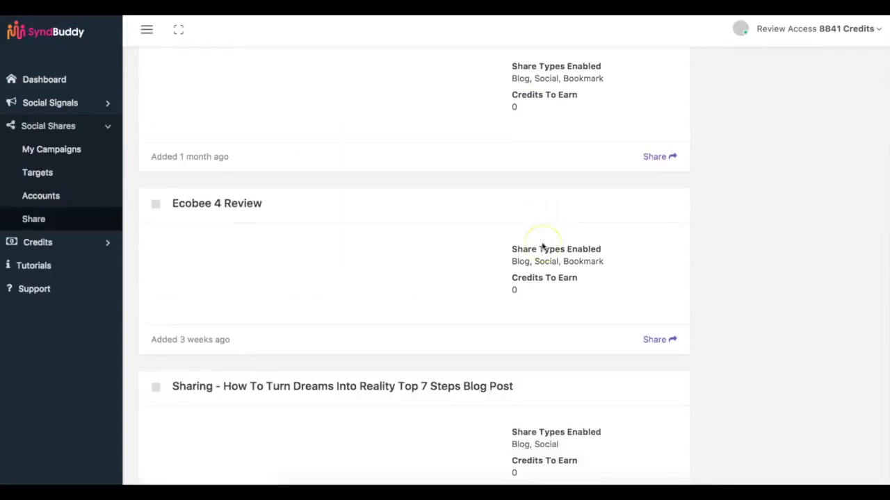
{"action": "scroll", "coordinate": [543, 244], "scroll_direction": "up", "scroll_amount": 2}
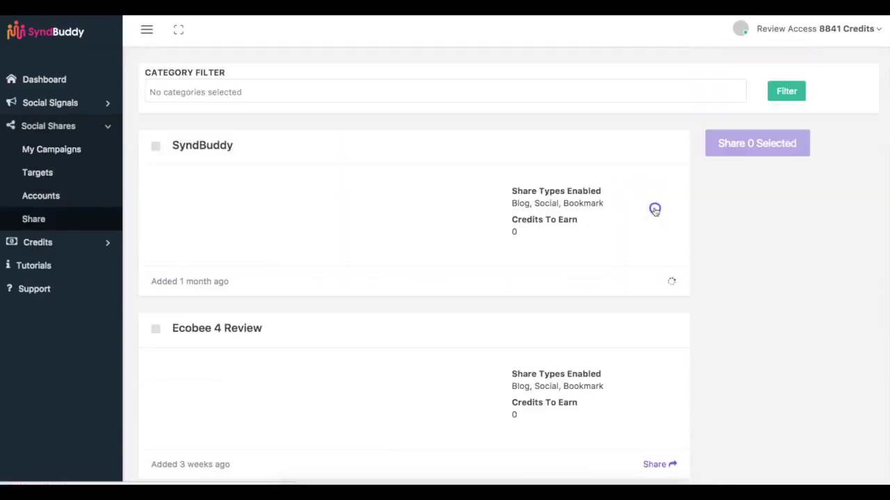
{"action": "scroll", "coordinate": [654, 210], "scroll_direction": "down", "scroll_amount": 1}
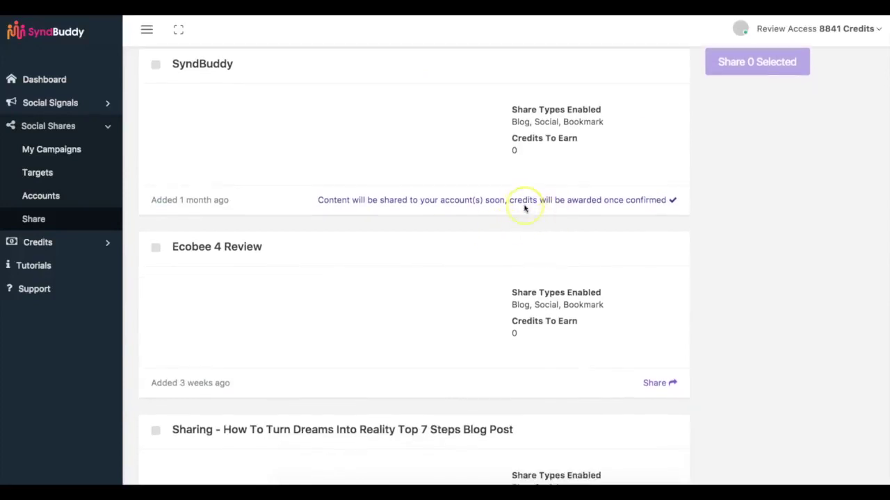
{"action": "scroll", "coordinate": [525, 208], "scroll_direction": "down", "scroll_amount": 3}
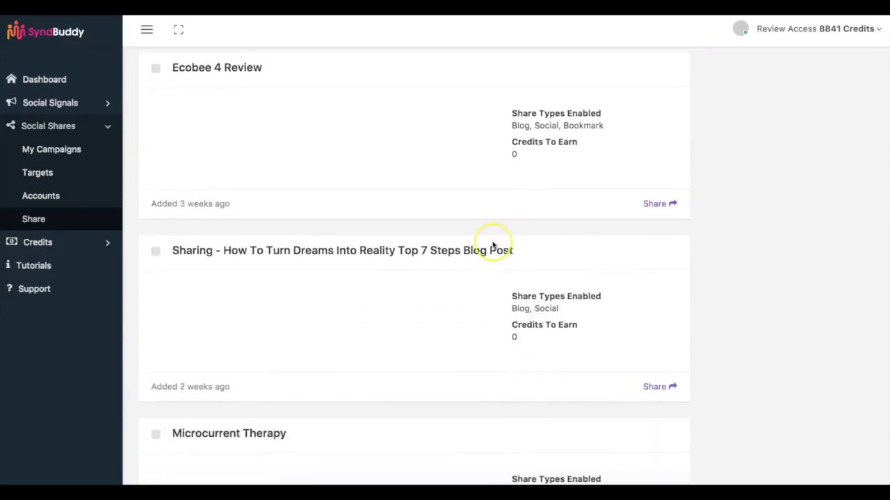
{"action": "scroll", "coordinate": [492, 245], "scroll_direction": "down", "scroll_amount": 1}
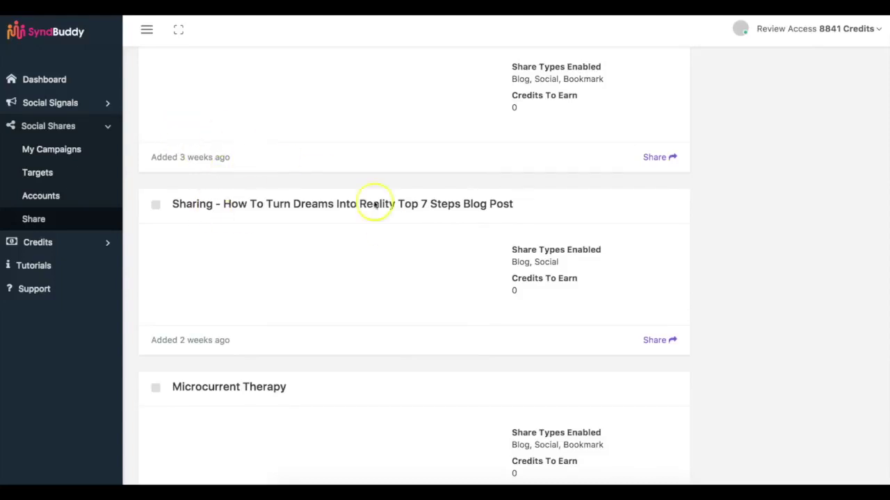
{"action": "left_click", "coordinate": [657, 340]}
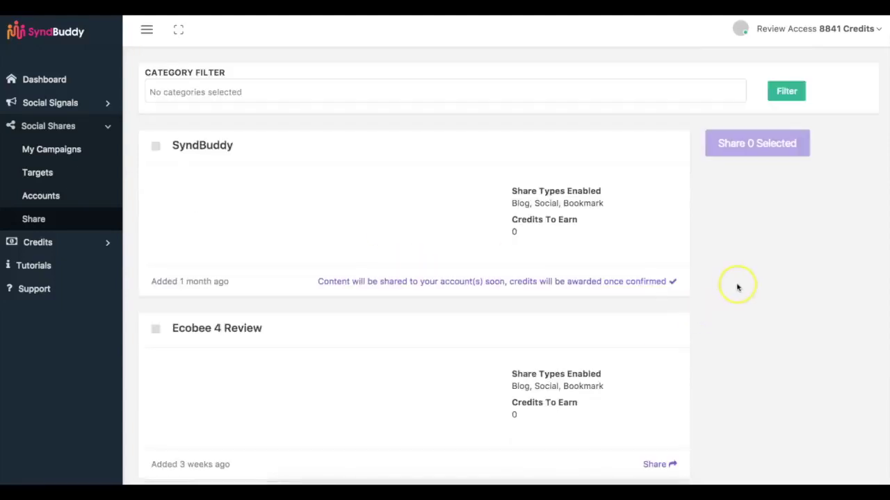
{"action": "scroll", "coordinate": [737, 287], "scroll_direction": "down", "scroll_amount": 3}
{"action": "scroll", "coordinate": [737, 287], "scroll_direction": "up", "scroll_amount": 3}
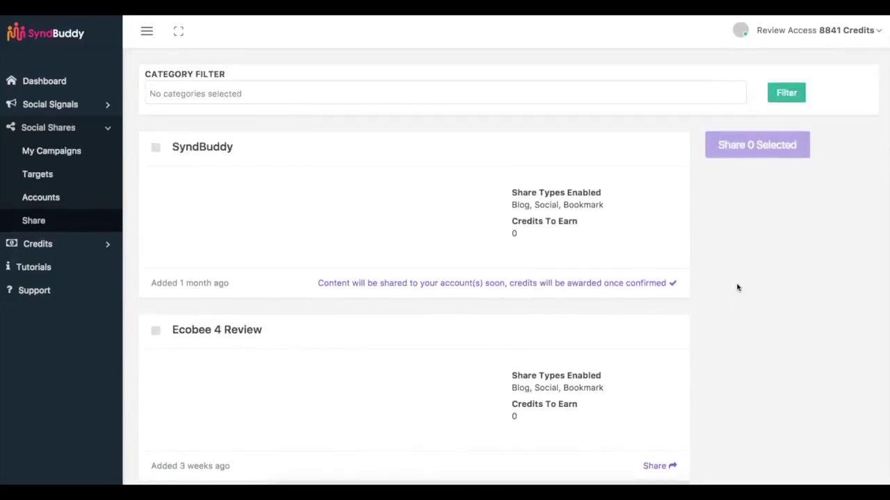